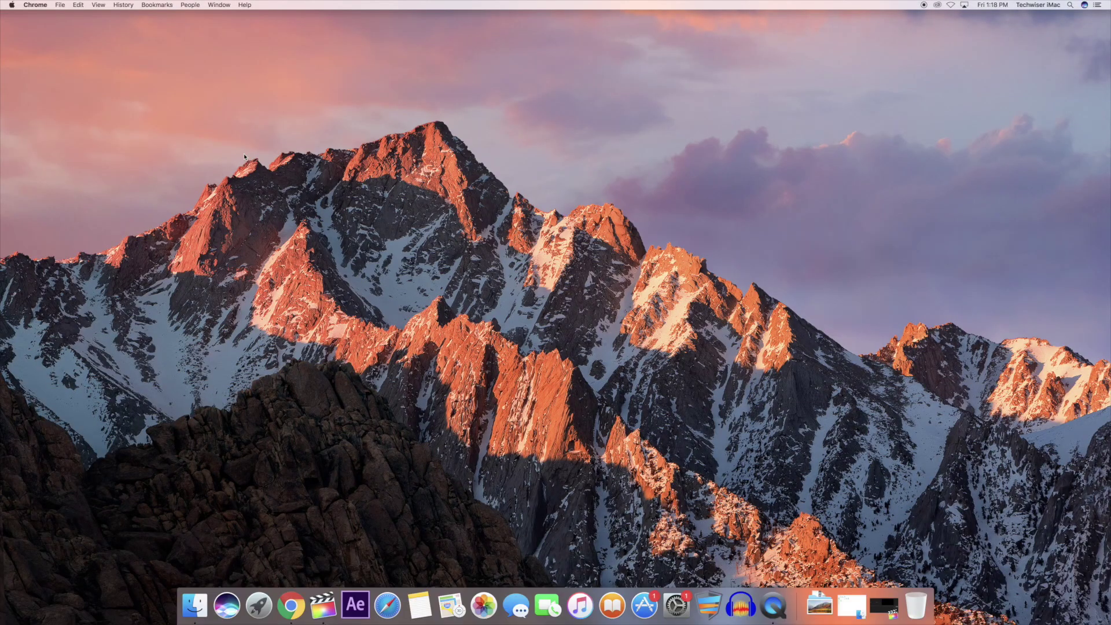
- Open the router's login page at 192.168.1.1 in Safari
{"action": "left_click", "coordinate": [387, 605]}
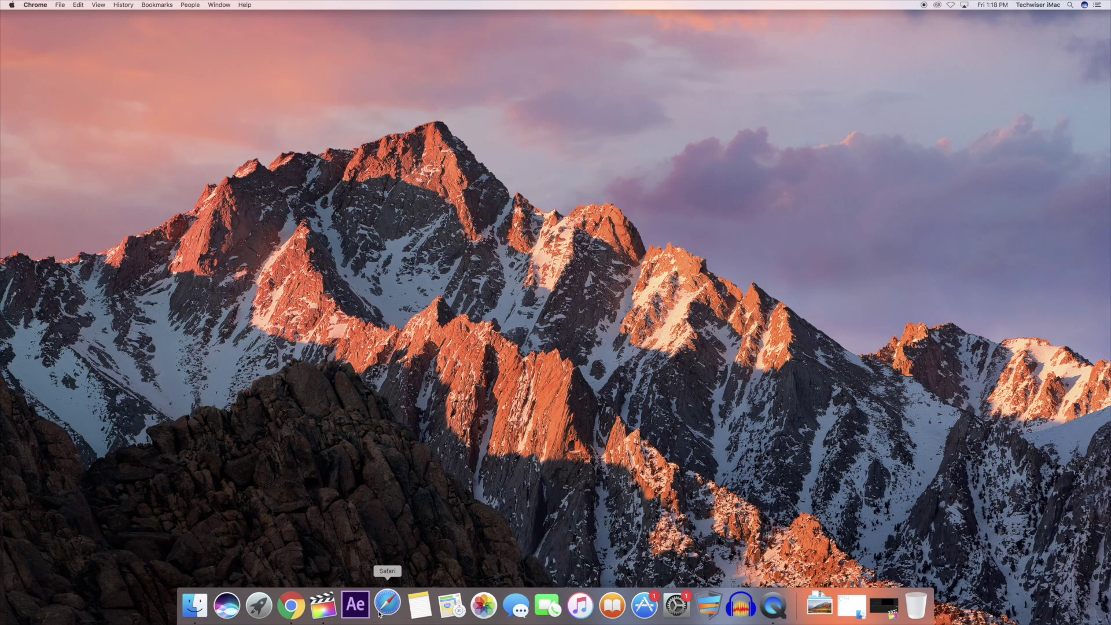
{"action": "left_click", "coordinate": [424, 11]}
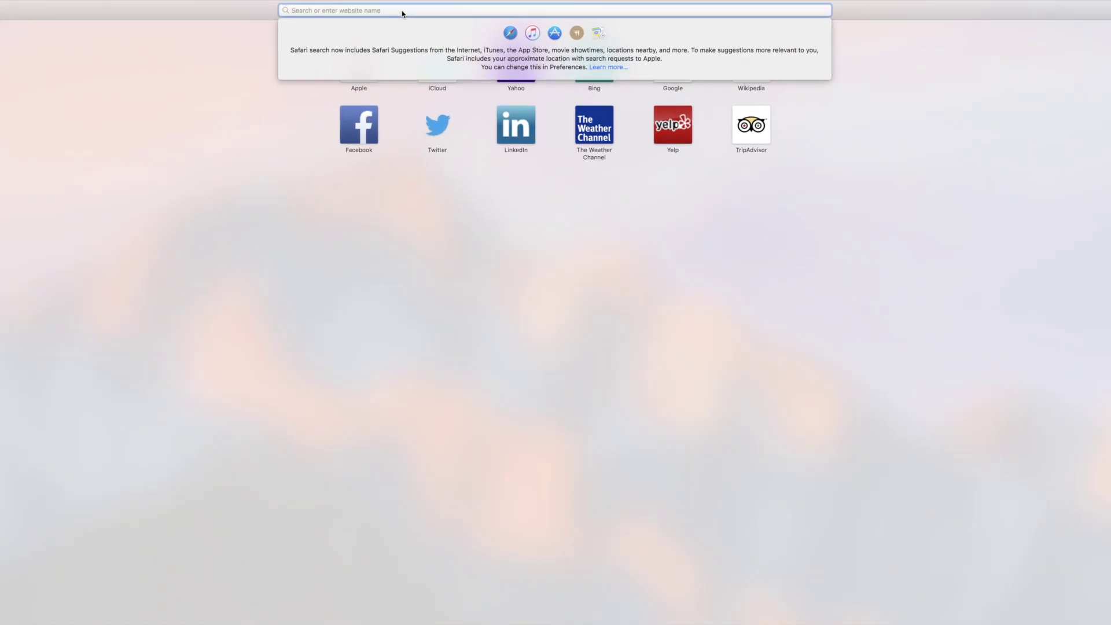
{"action": "type", "text": "192.168.1."}
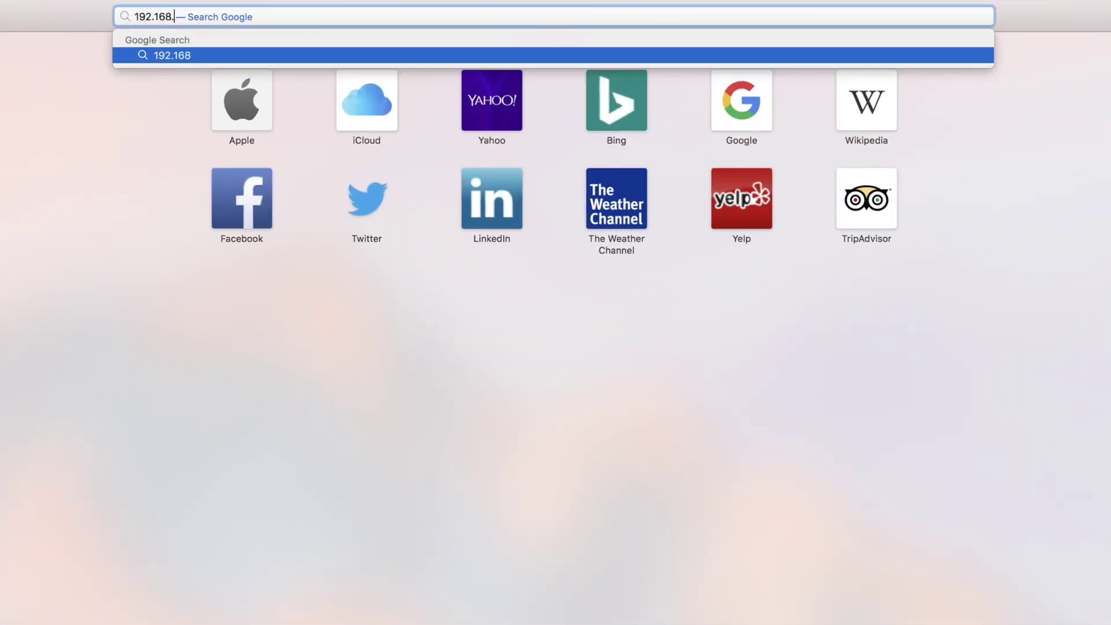
{"action": "key", "text": "Return"}
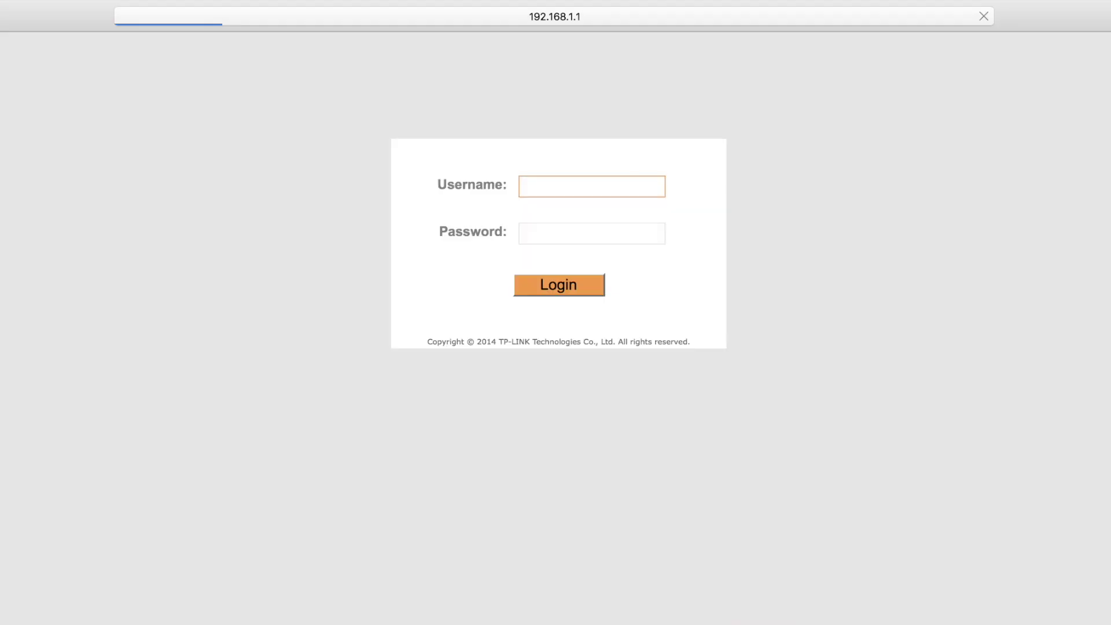
- Log in with the admin username and password, decline saving it, and go to Advanced Setup
{"action": "type", "text": "admin"}
{"action": "key", "text": "Tab"}
{"action": "type", "text": "admin"}
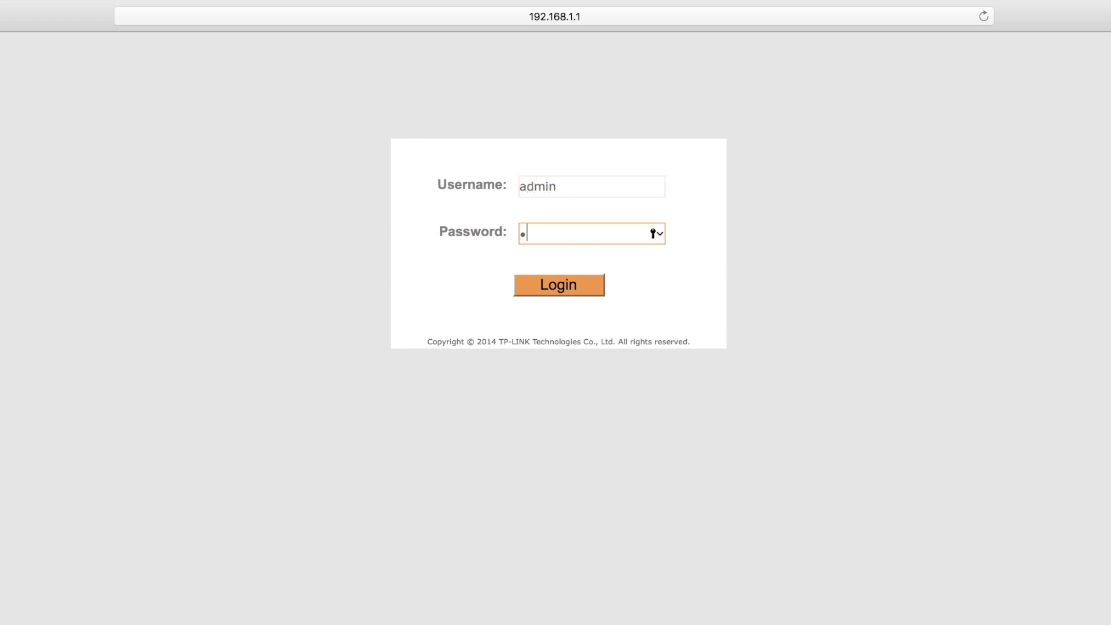
{"action": "key", "text": "Return"}
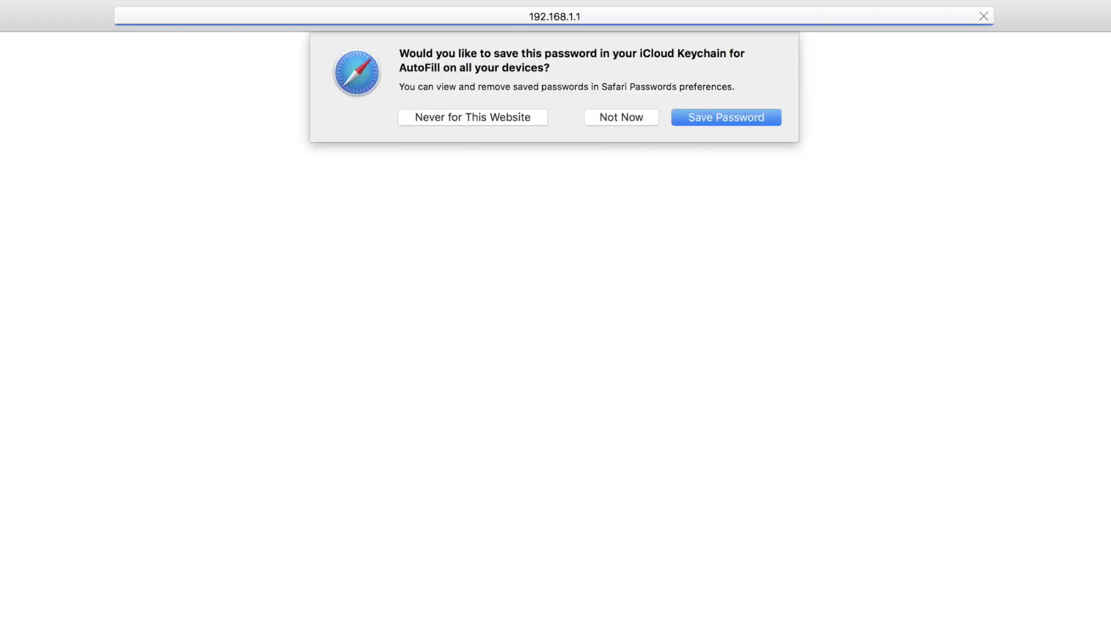
{"action": "left_click", "coordinate": [495, 116]}
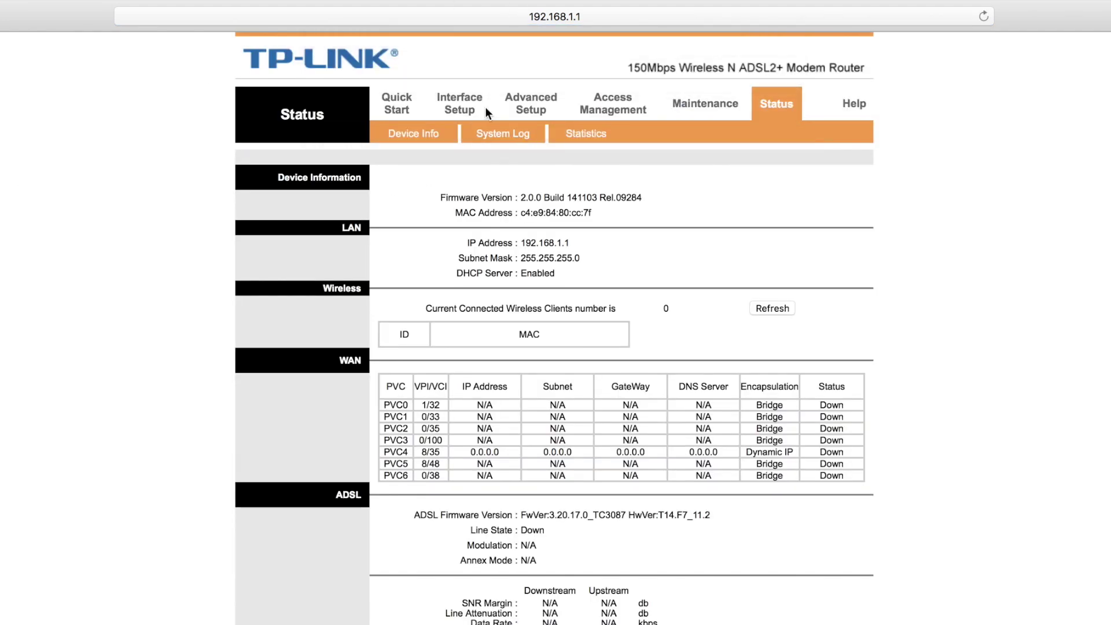
{"action": "left_click", "coordinate": [537, 109]}
- Enable QoS, activate rule 1 and include the Enet3 port
{"action": "left_click", "coordinate": [593, 136]}
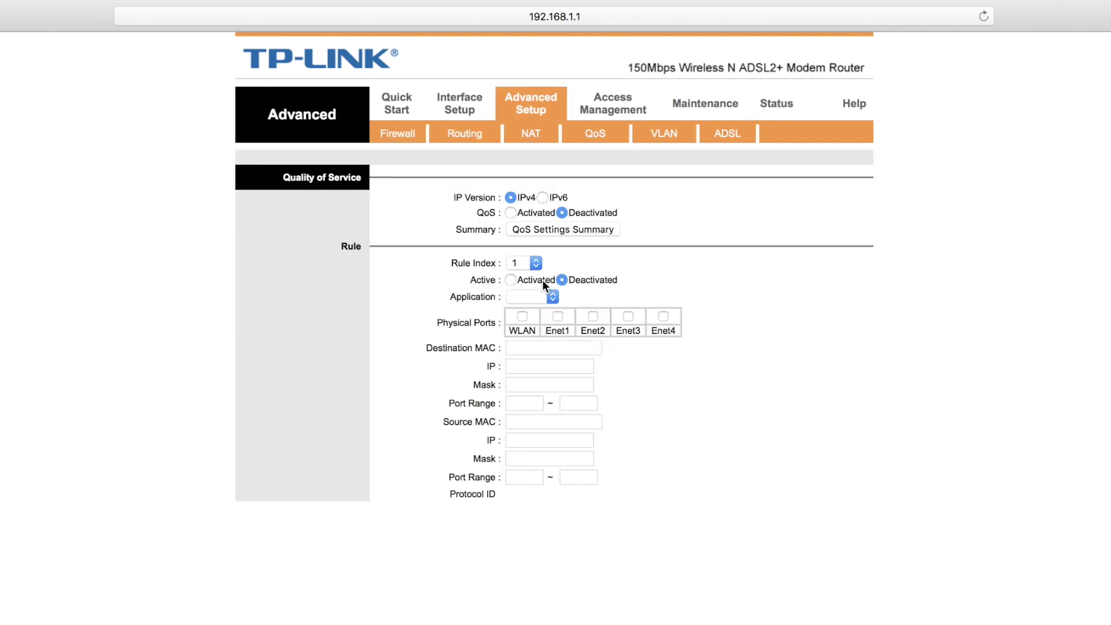
{"action": "left_click", "coordinate": [508, 228]}
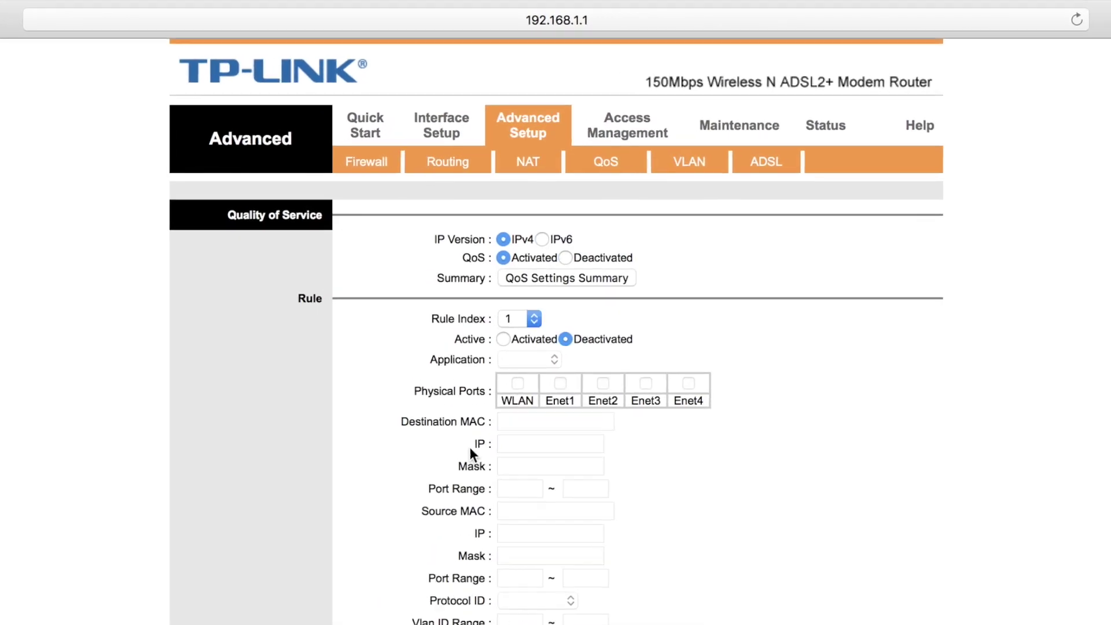
{"action": "left_click", "coordinate": [503, 340]}
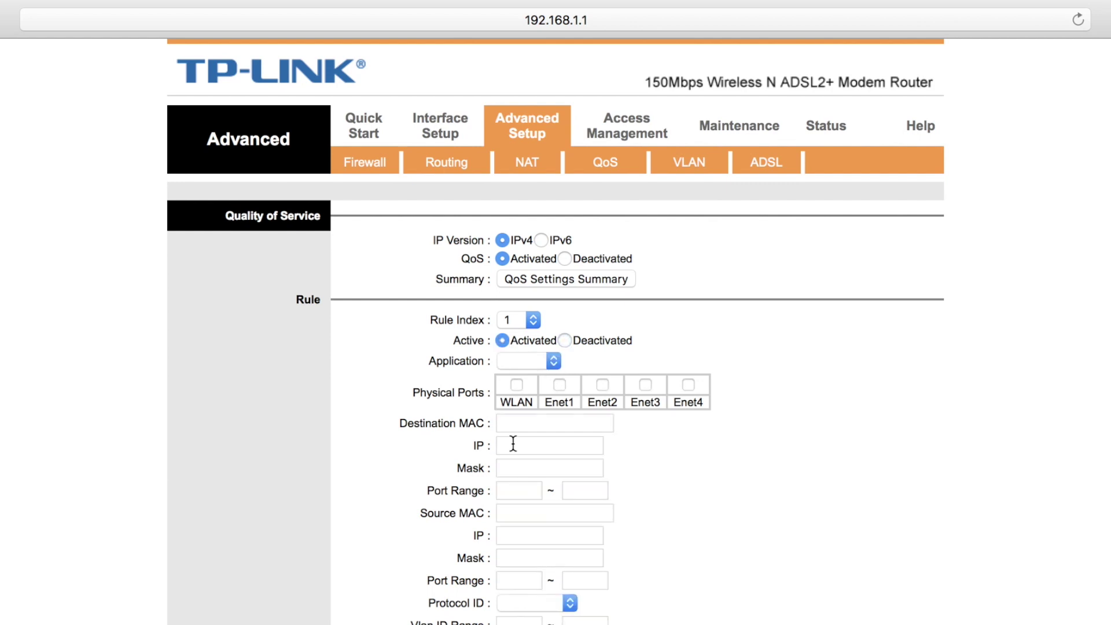
{"action": "left_click", "coordinate": [646, 385]}
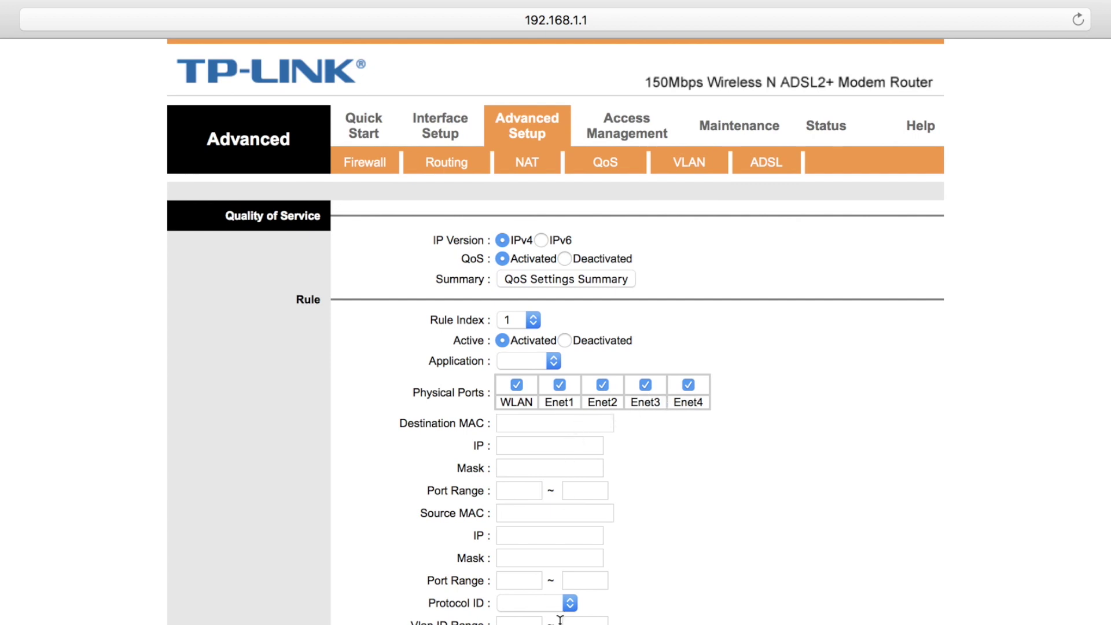
- Set rule 1's application to DHCP
{"action": "left_click", "coordinate": [551, 361]}
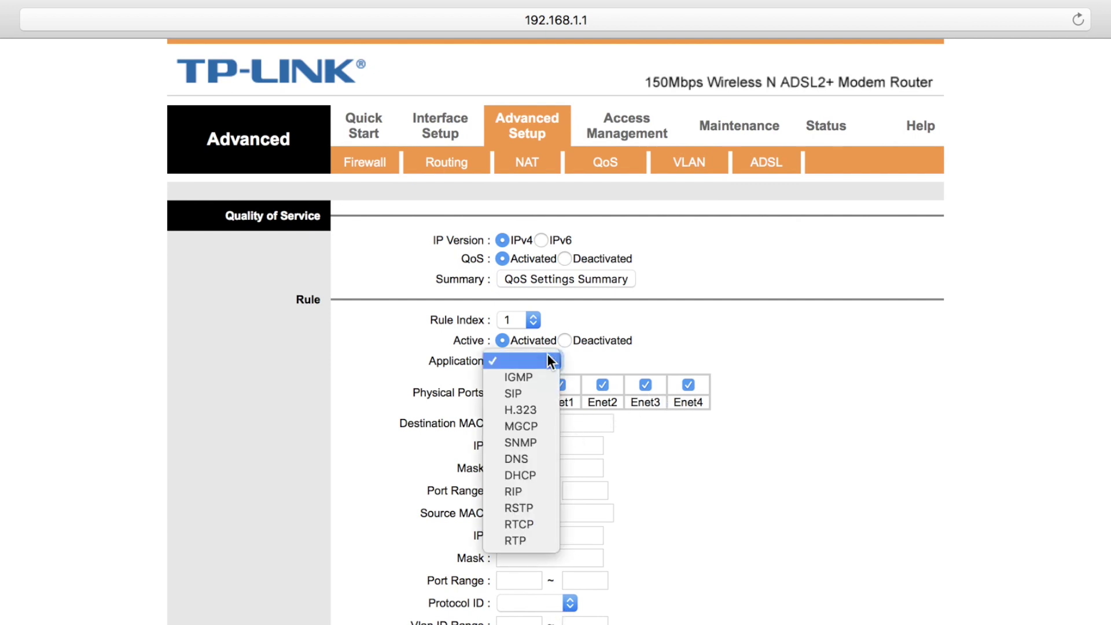
{"action": "left_click", "coordinate": [537, 460]}
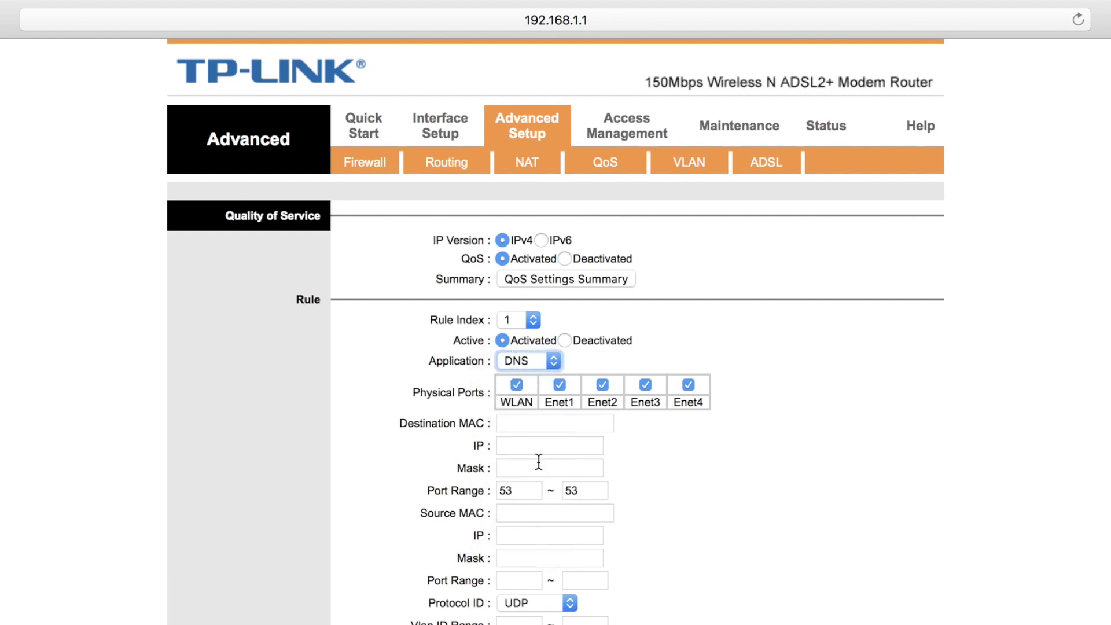
{"action": "left_click", "coordinate": [549, 361]}
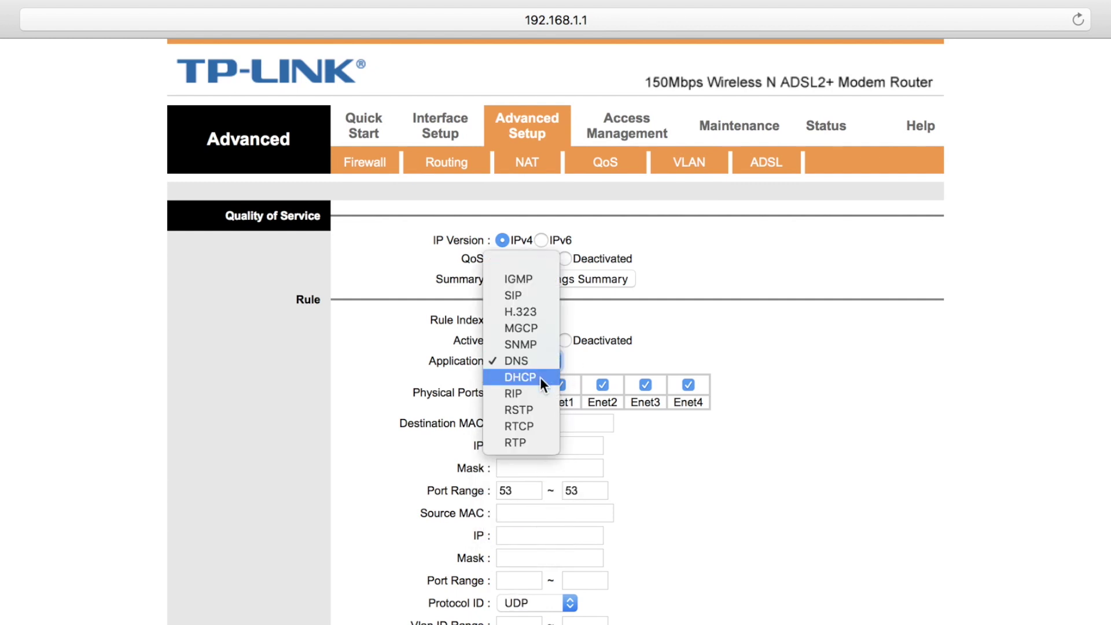
{"action": "left_click", "coordinate": [539, 377]}
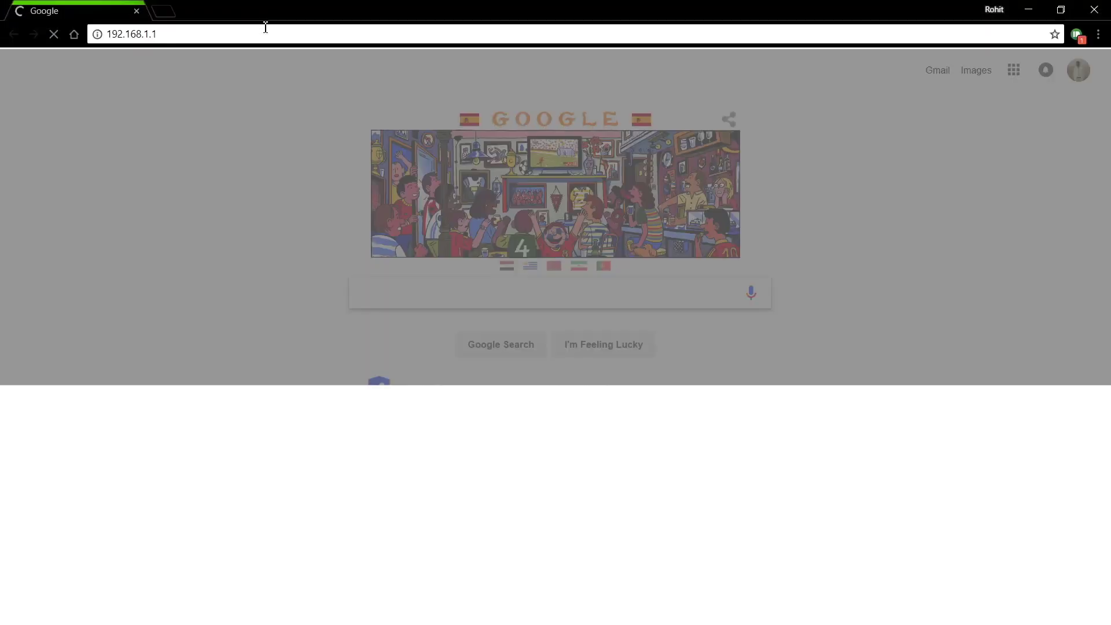
- Sign in to the Nighthawk R7000 at 192.168.1.1 without saving the password, and go to QoS
{"action": "key", "text": "Return"}
{"action": "type", "text": "admin"}
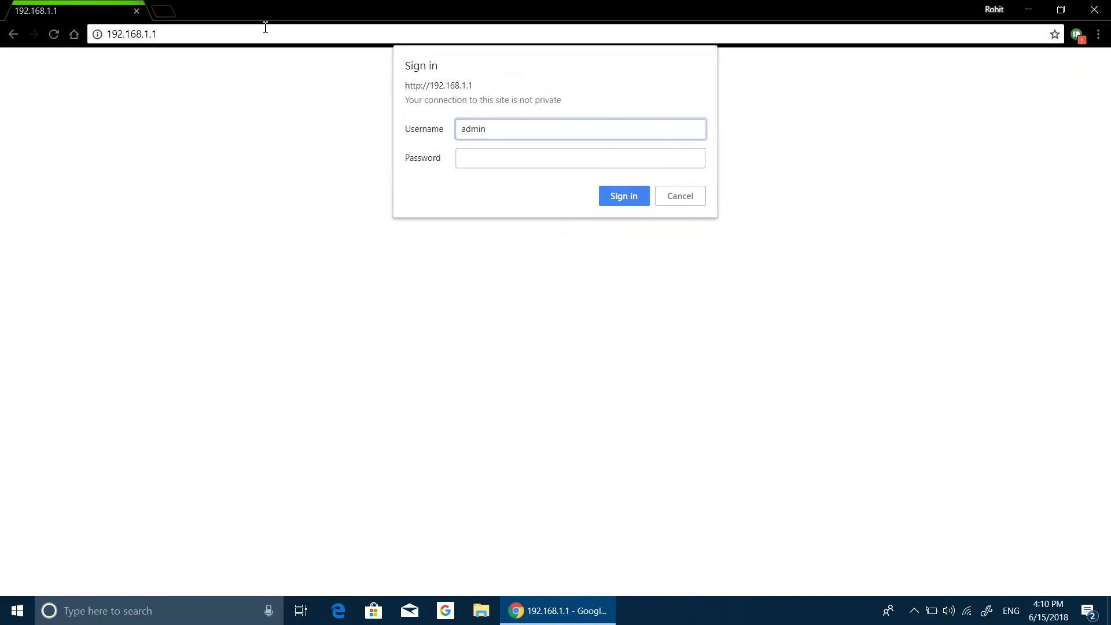
{"action": "key", "text": "Tab"}
{"action": "type", "text": "passwor"}
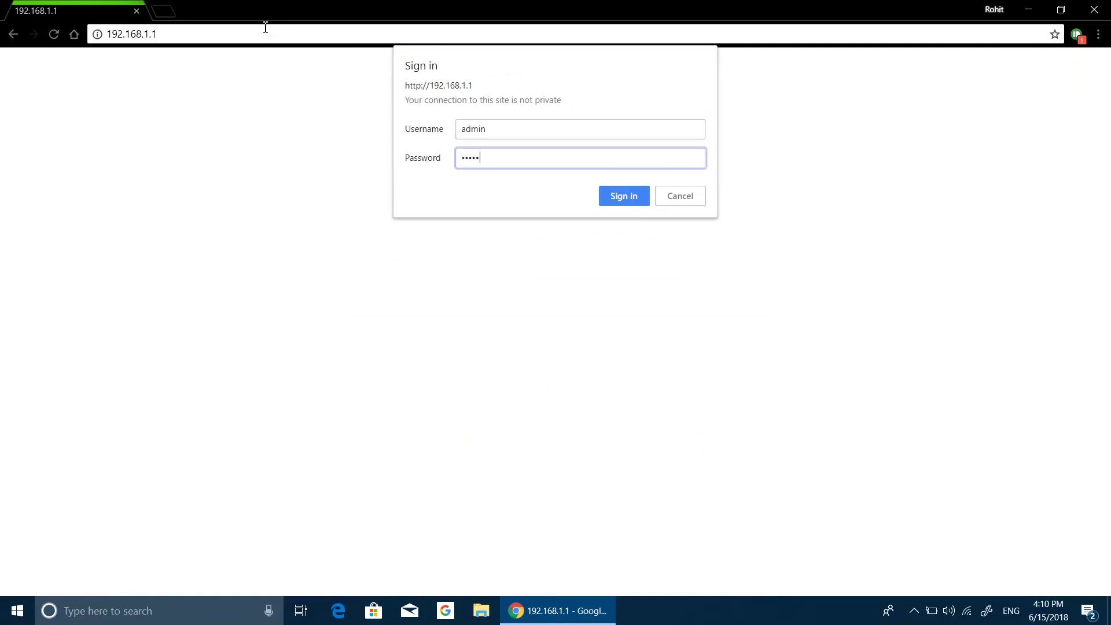
{"action": "type", "text": "d"}
{"action": "key", "text": "Return"}
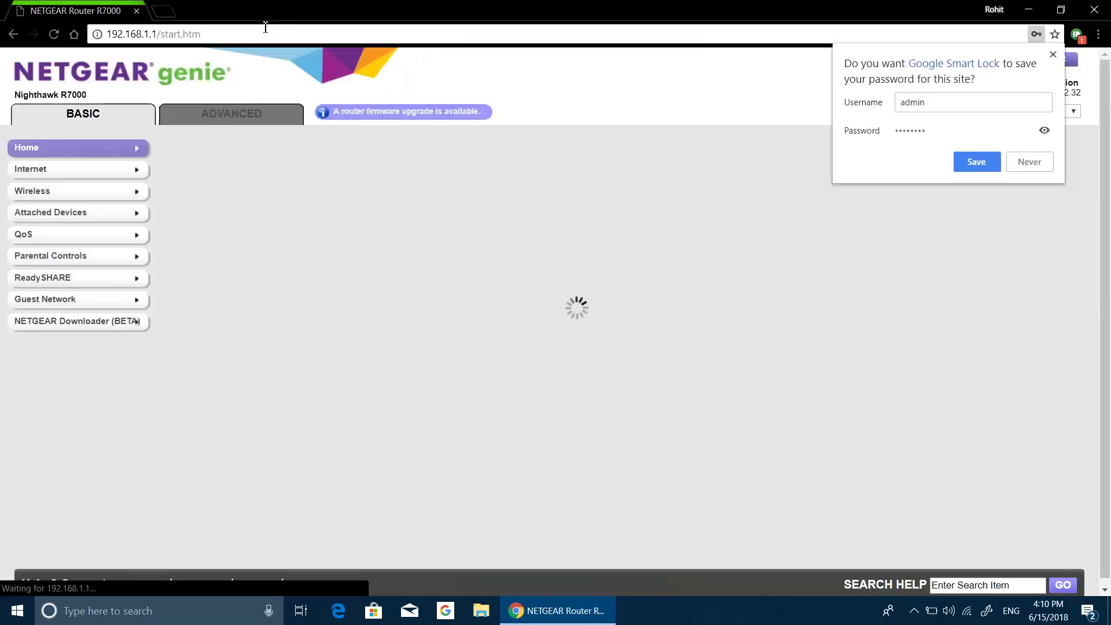
{"action": "left_click", "coordinate": [1034, 161]}
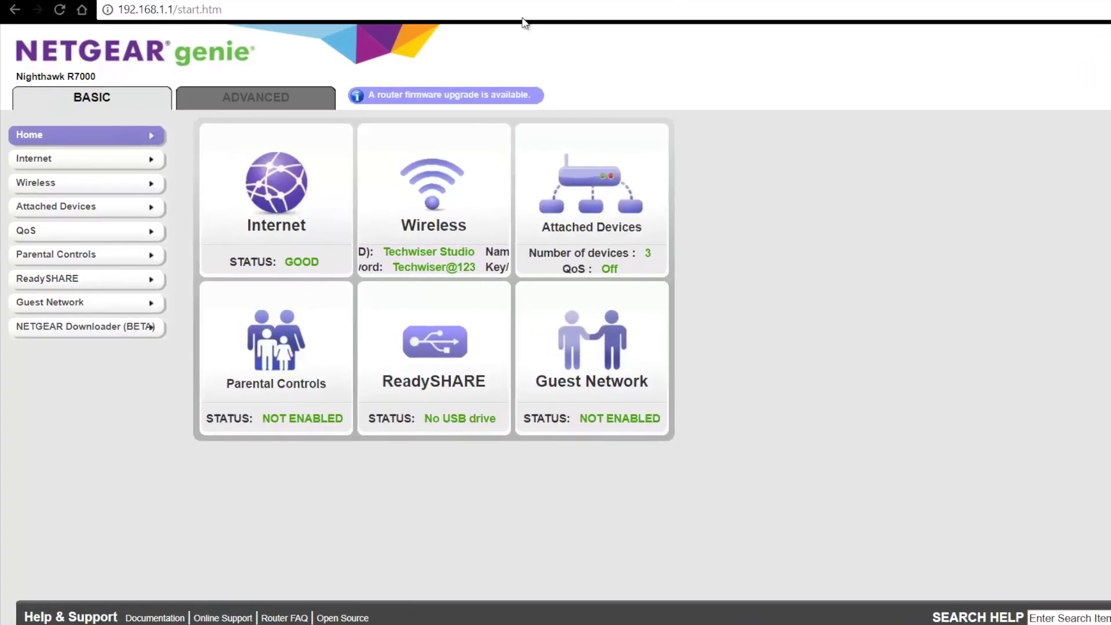
{"action": "left_click", "coordinate": [83, 233]}
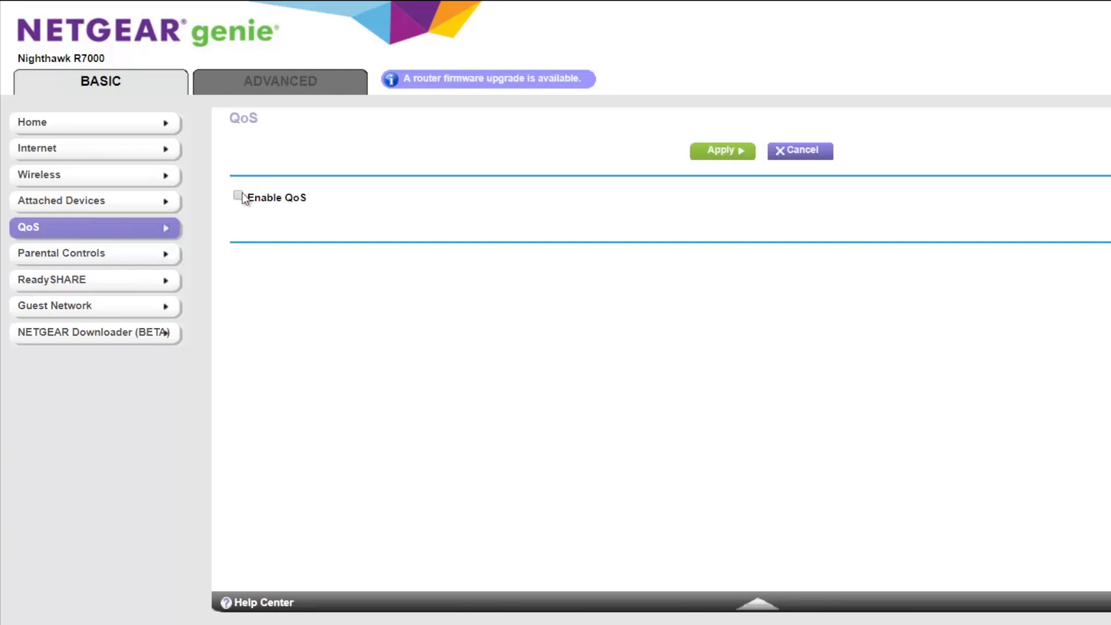
- Tick Enable QoS and apply, bringing up the bandwidth speed-test prompt
{"action": "left_click", "coordinate": [240, 195]}
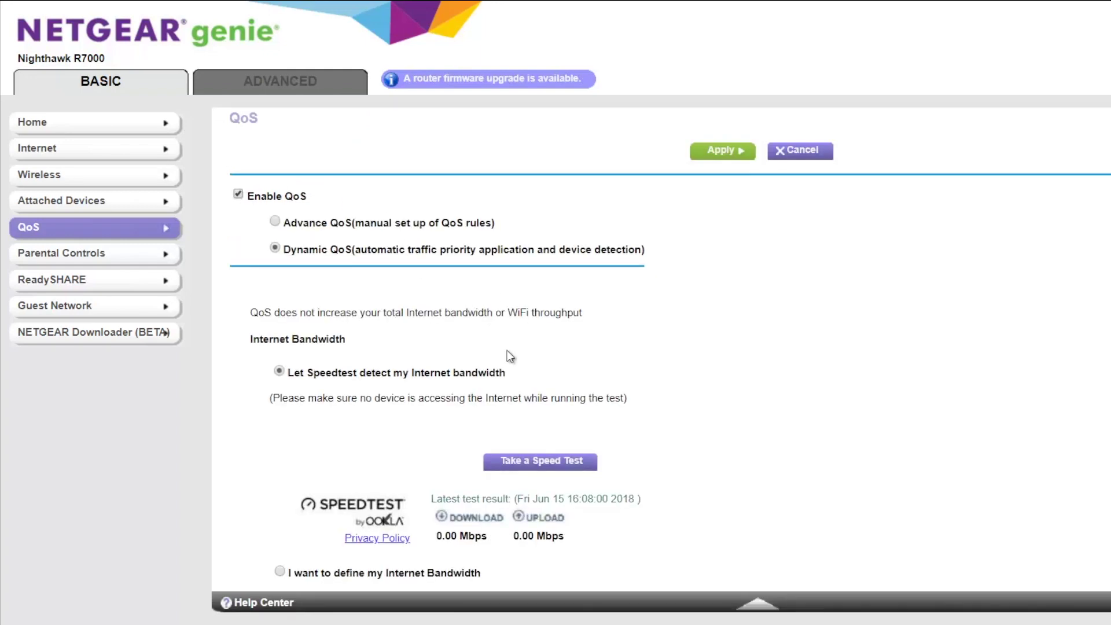
{"action": "scroll", "coordinate": [509, 356], "scroll_direction": "down", "scroll_amount": 3}
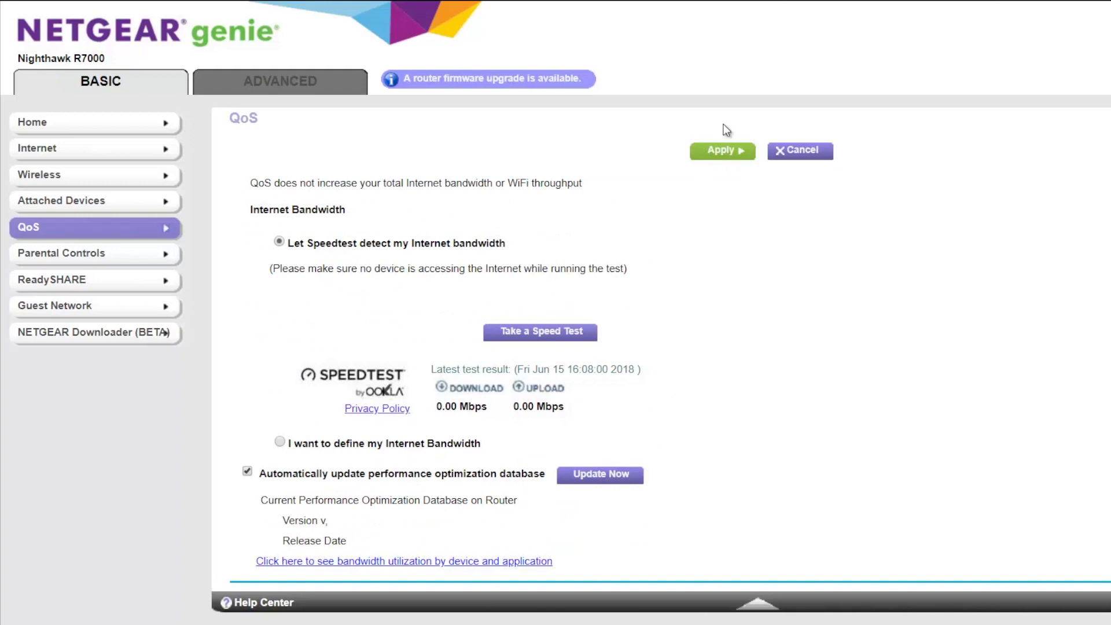
{"action": "left_click", "coordinate": [729, 155]}
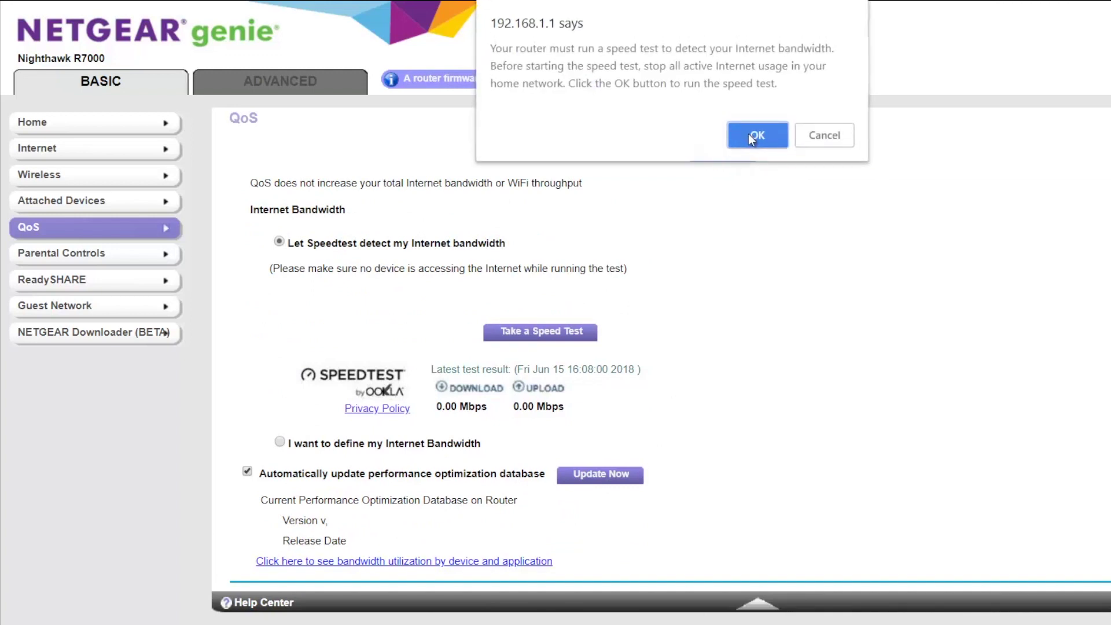
- Run the bandwidth speed test and apply its 29.546999 Mbps uplink result
{"action": "left_click", "coordinate": [752, 135]}
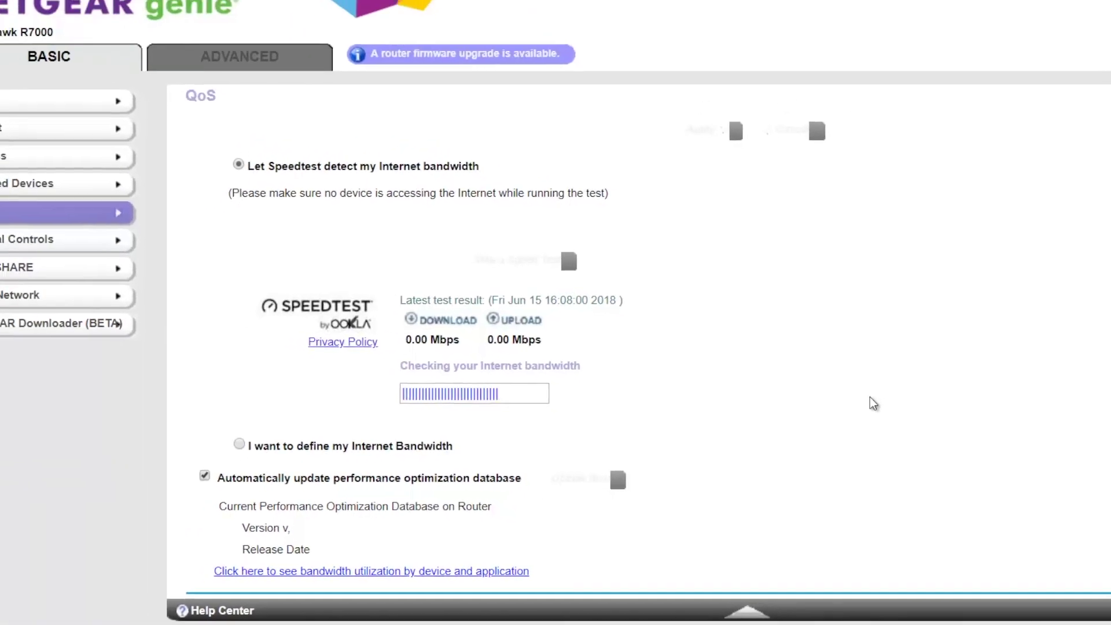
{"action": "left_click", "coordinate": [746, 78]}
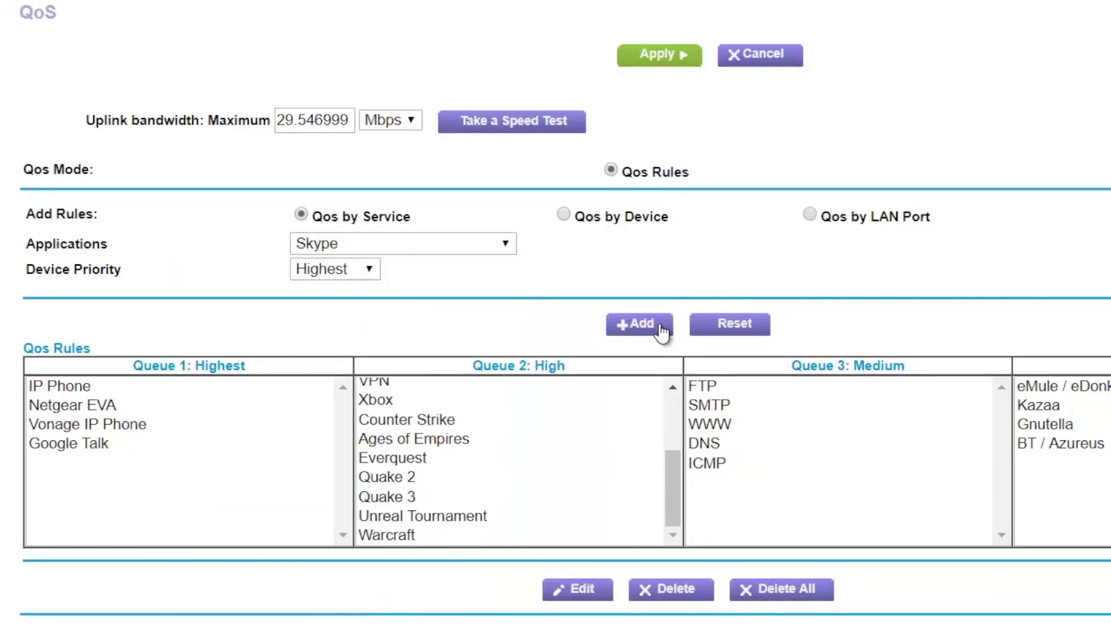
{"action": "left_click", "coordinate": [637, 324]}
{"action": "left_click", "coordinate": [335, 268]}
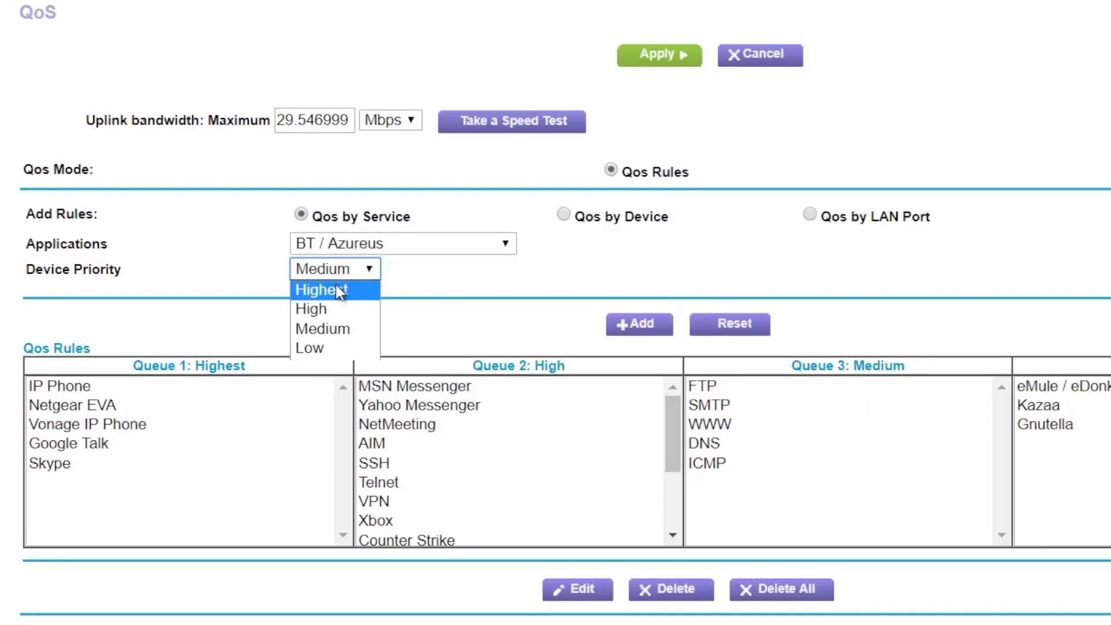
{"action": "left_click", "coordinate": [338, 291]}
{"action": "left_click", "coordinate": [348, 271]}
{"action": "left_click", "coordinate": [340, 348]}
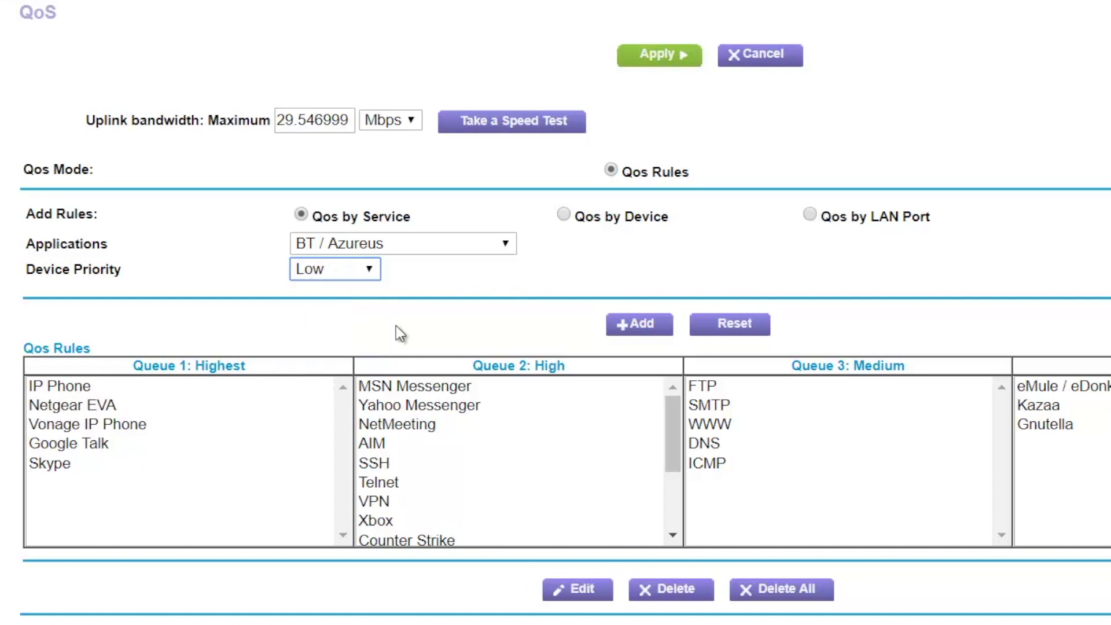
{"action": "left_click", "coordinate": [655, 322]}
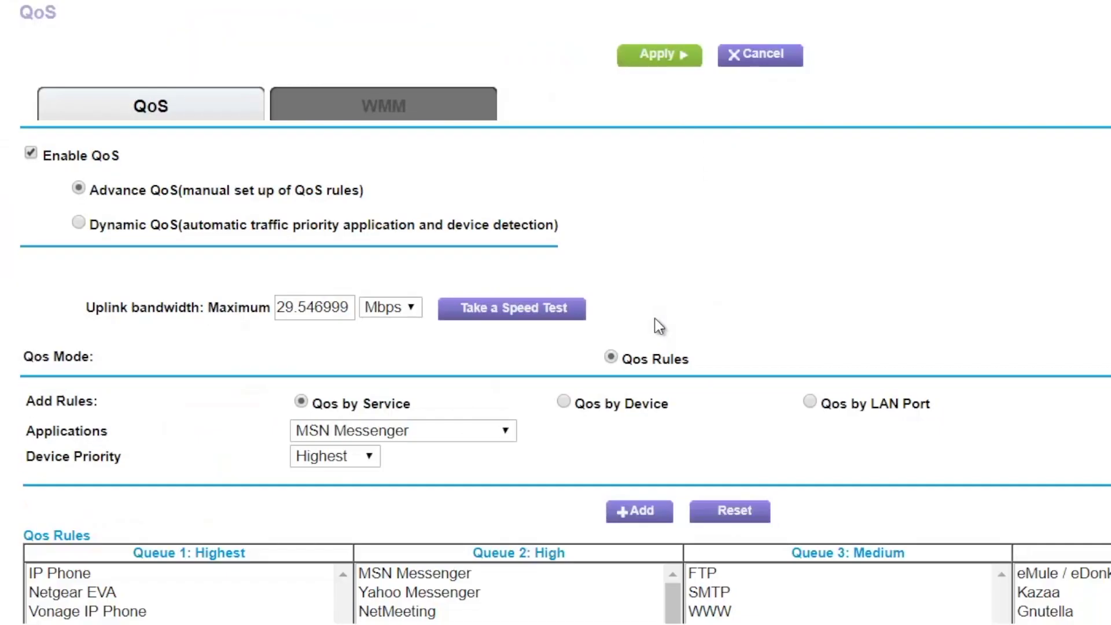
{"action": "scroll", "coordinate": [670, 315], "scroll_direction": "down", "scroll_amount": 3}
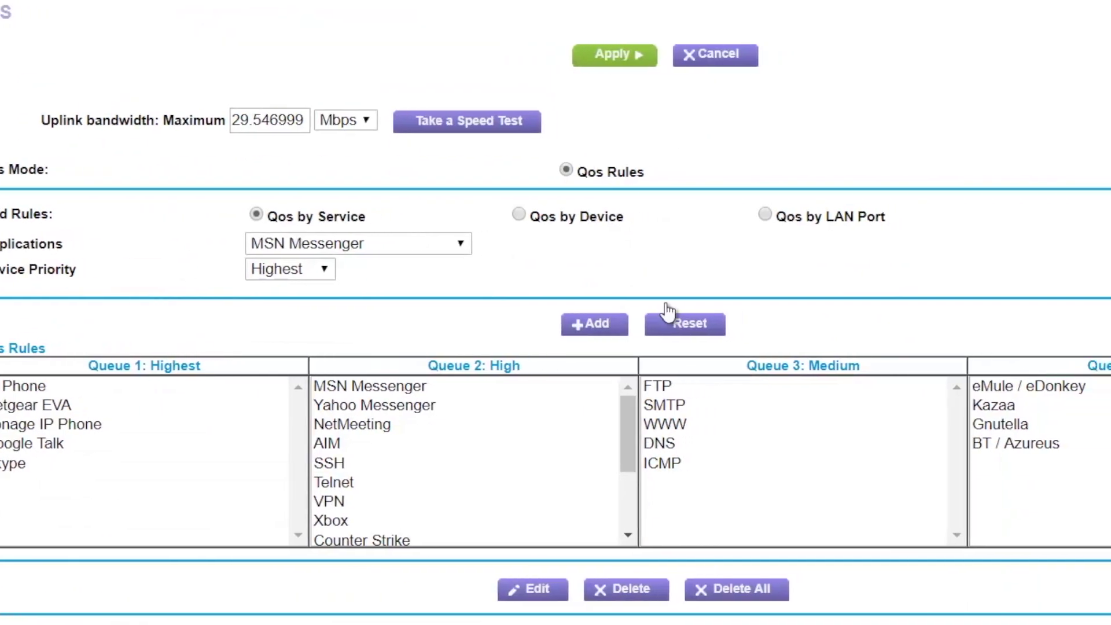
{"action": "scroll", "coordinate": [1017, 486], "scroll_direction": "right", "scroll_amount": 4}
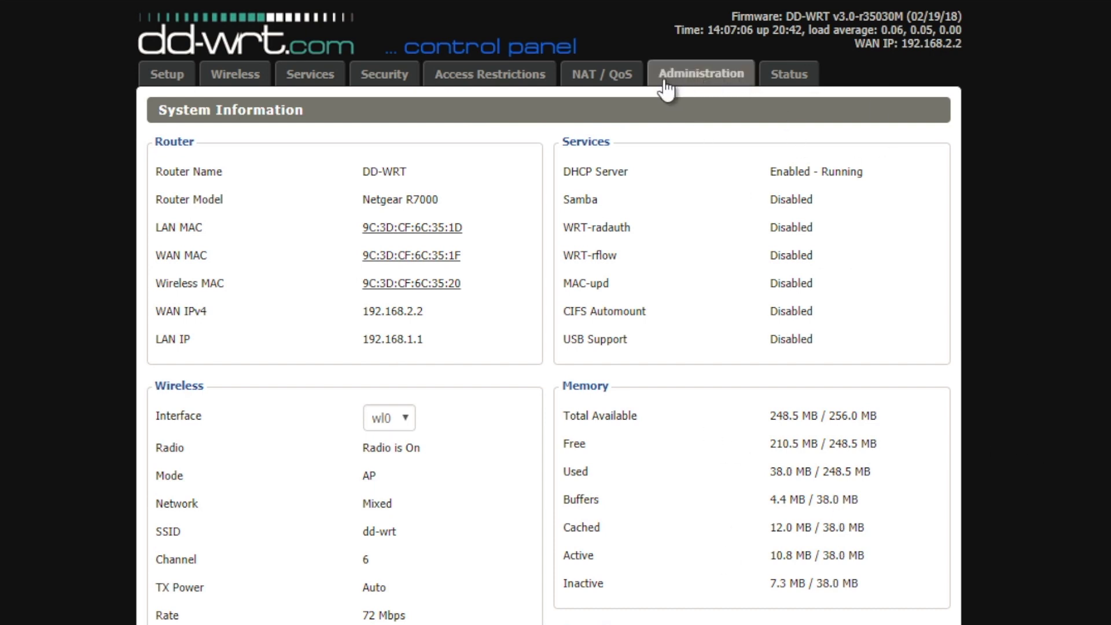
- Sign in through the NAT / QoS tab and bring up the QoS sub-page
{"action": "left_click", "coordinate": [606, 79]}
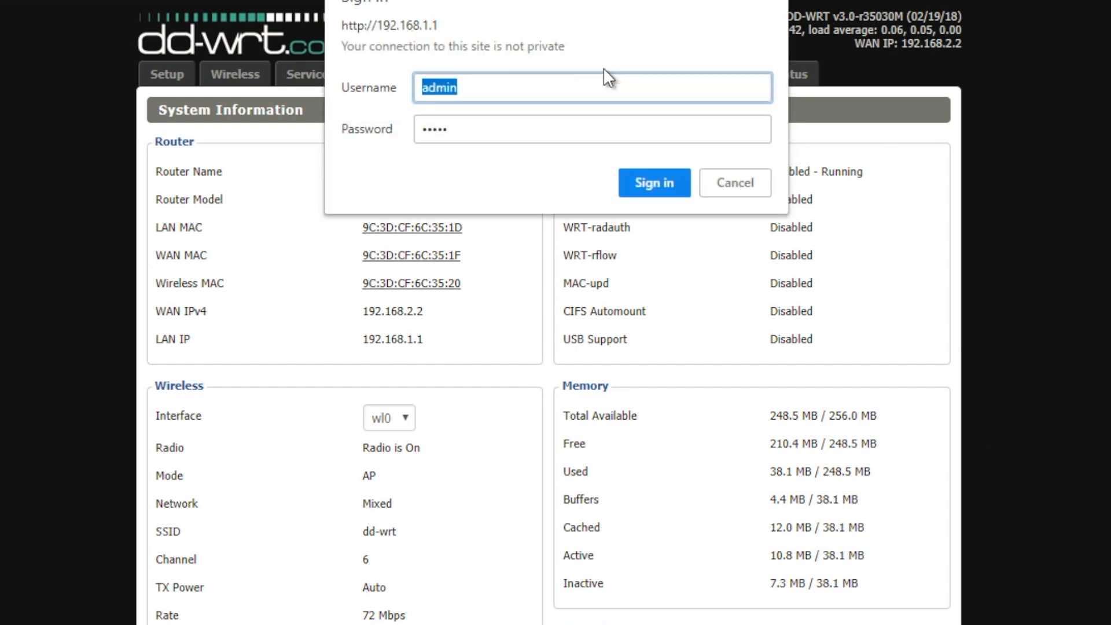
{"action": "key", "text": "Return"}
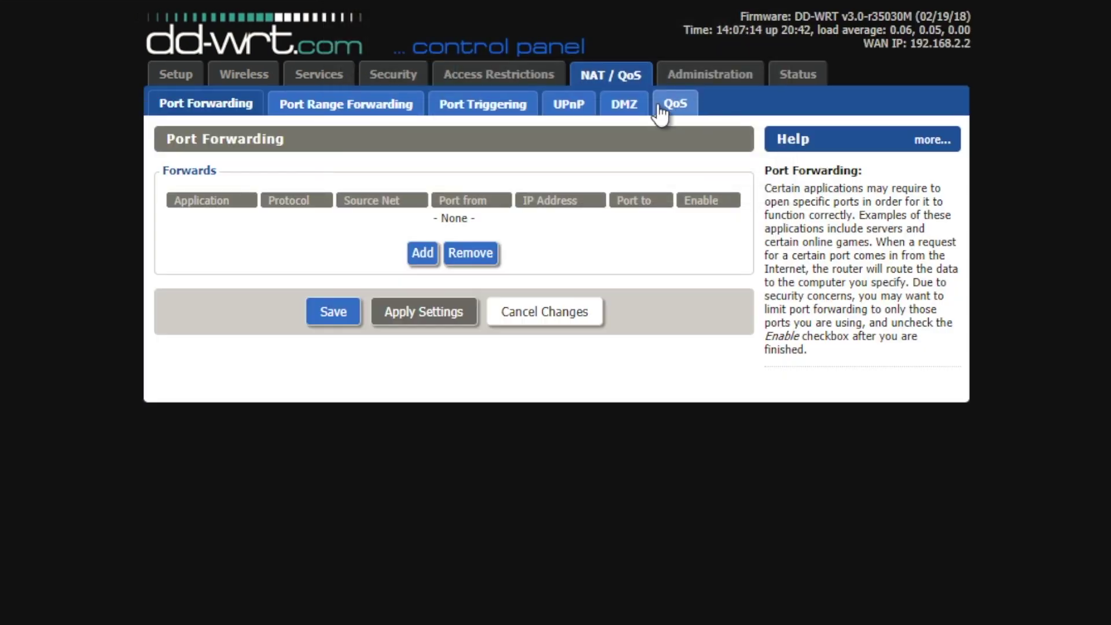
{"action": "left_click", "coordinate": [660, 109]}
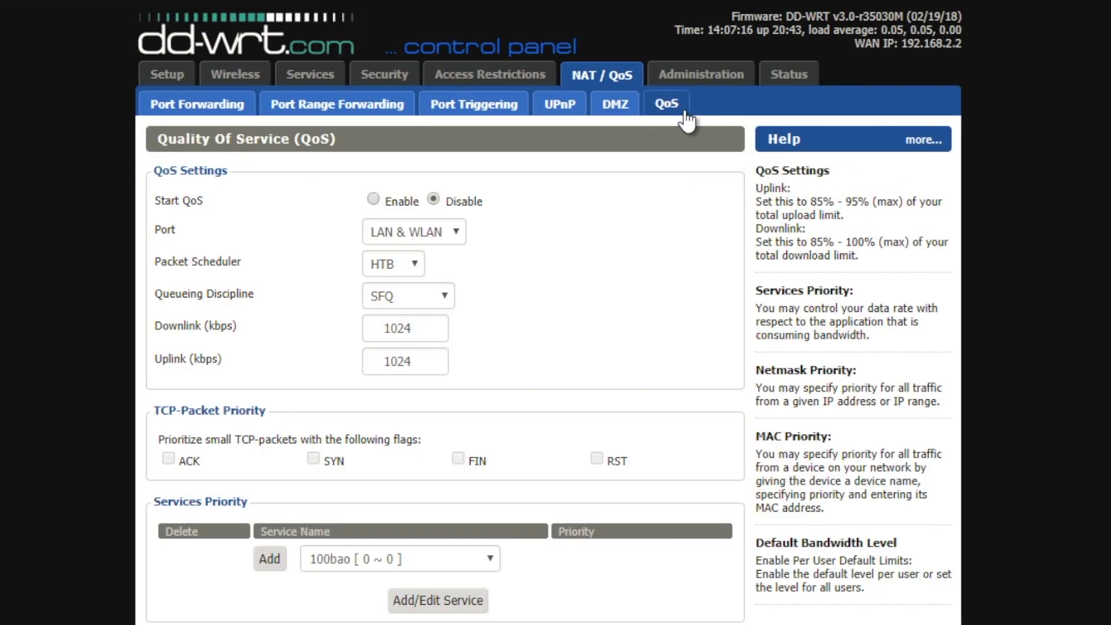
- Enable QoS on the WAN port
{"action": "scroll", "coordinate": [359, 99], "scroll_direction": "down", "scroll_amount": 3}
{"action": "left_click", "coordinate": [374, 81]}
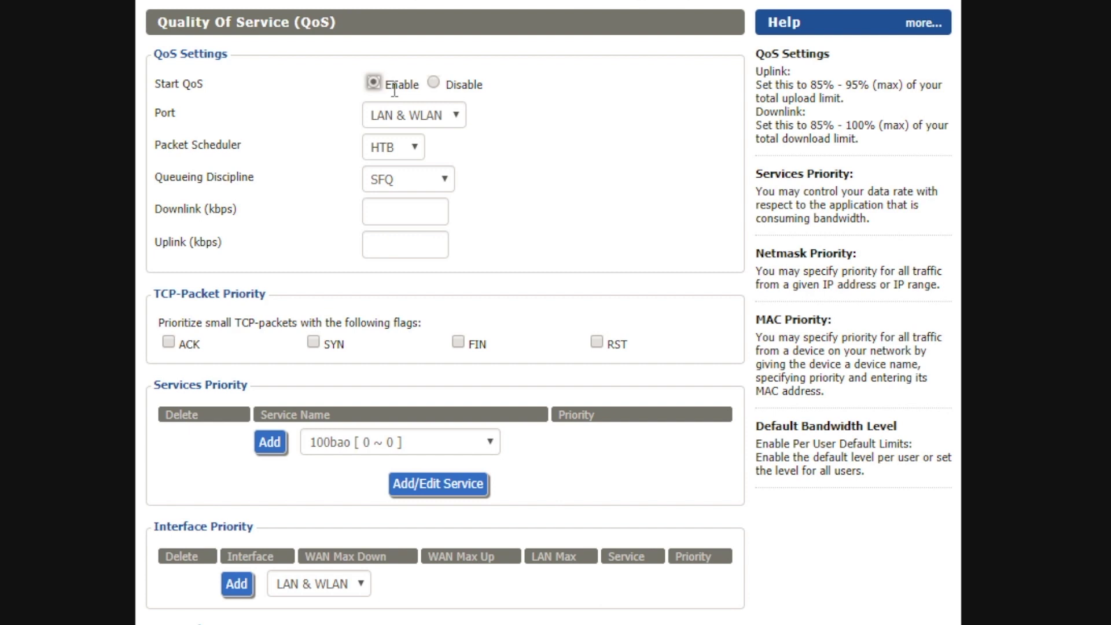
{"action": "left_click", "coordinate": [414, 118]}
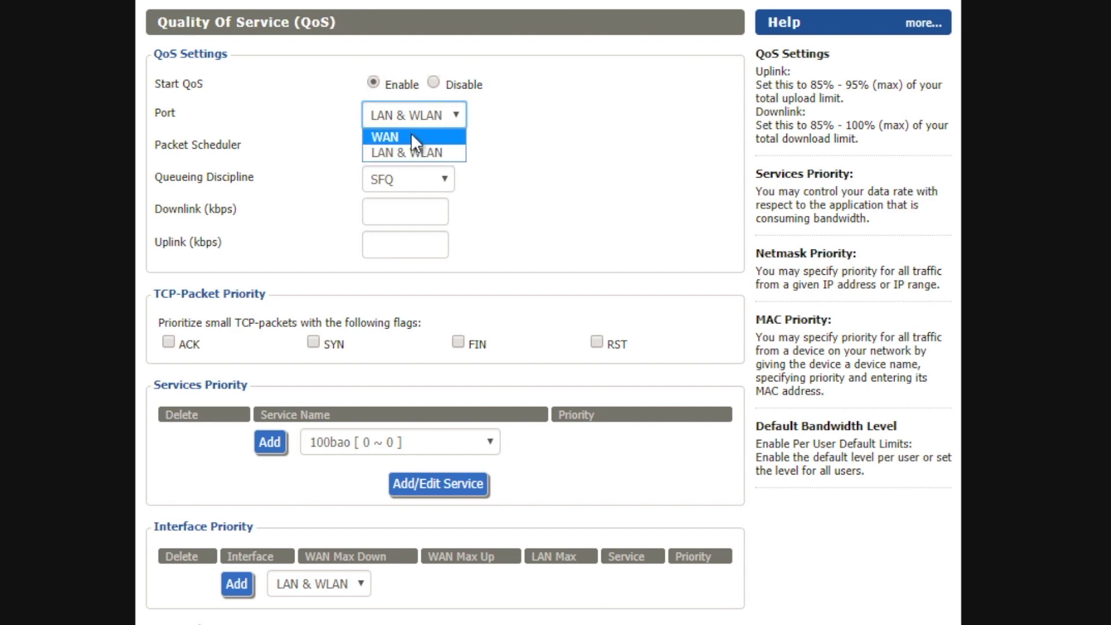
{"action": "left_click", "coordinate": [411, 135]}
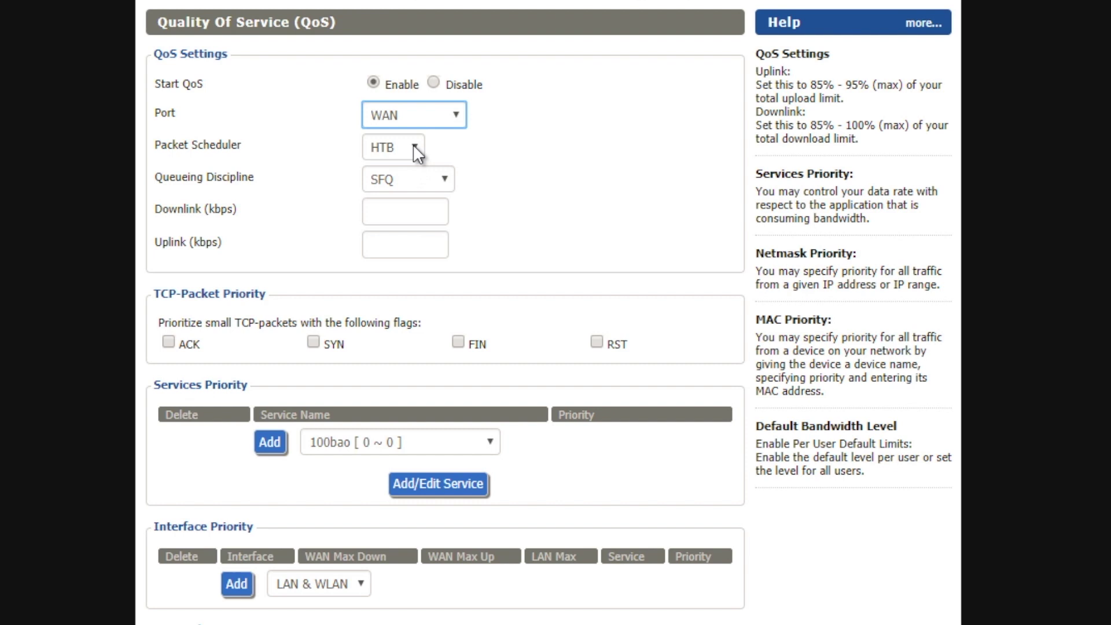
- Enter 1024 kbps for both downlink and uplink bandwidth
{"action": "left_click", "coordinate": [419, 212]}
{"action": "type", "text": "102"}
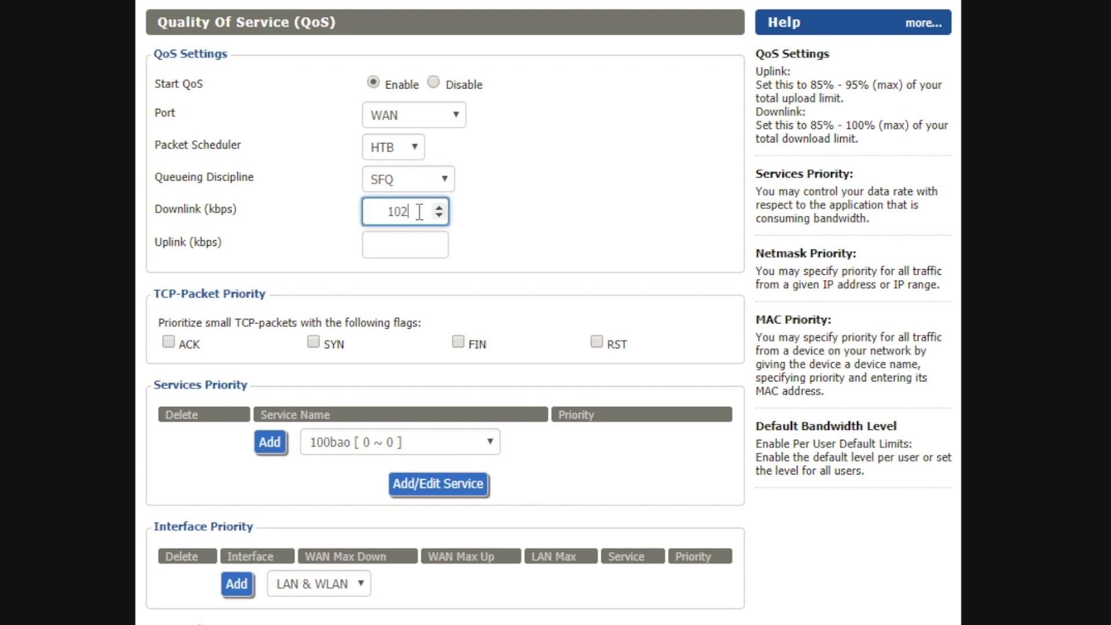
{"action": "type", "text": "4"}
{"action": "key", "text": "Tab"}
{"action": "type", "text": "10"}
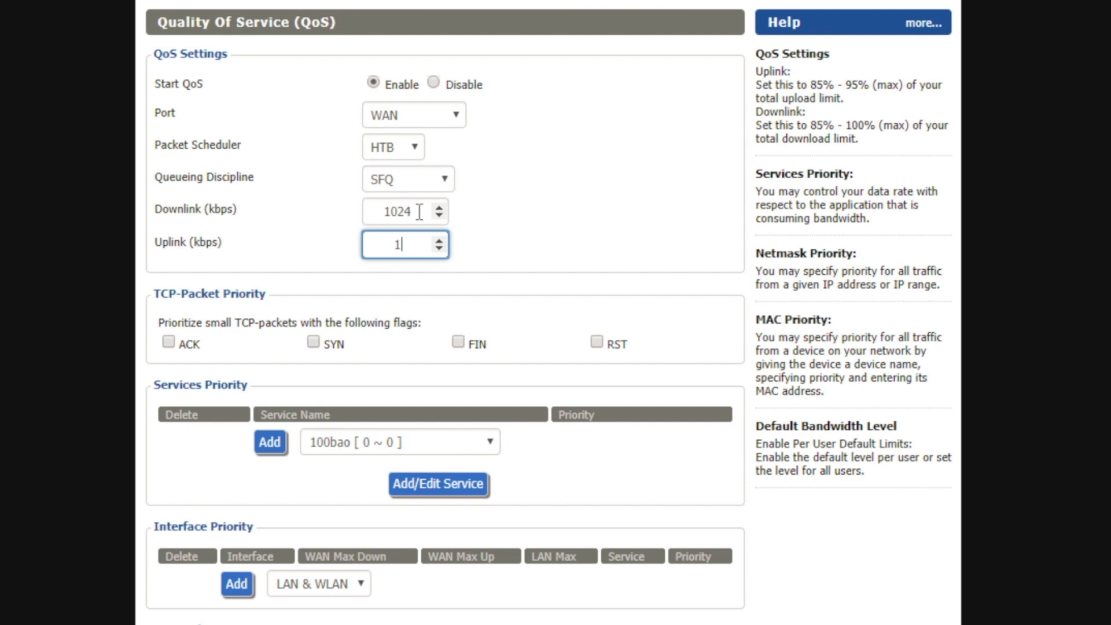
{"action": "key", "text": "BackSpace"}
{"action": "key", "text": "BackSpace"}
{"action": "type", "text": "1024"}
{"action": "scroll", "coordinate": [584, 186], "scroll_direction": "down", "scroll_amount": 7}
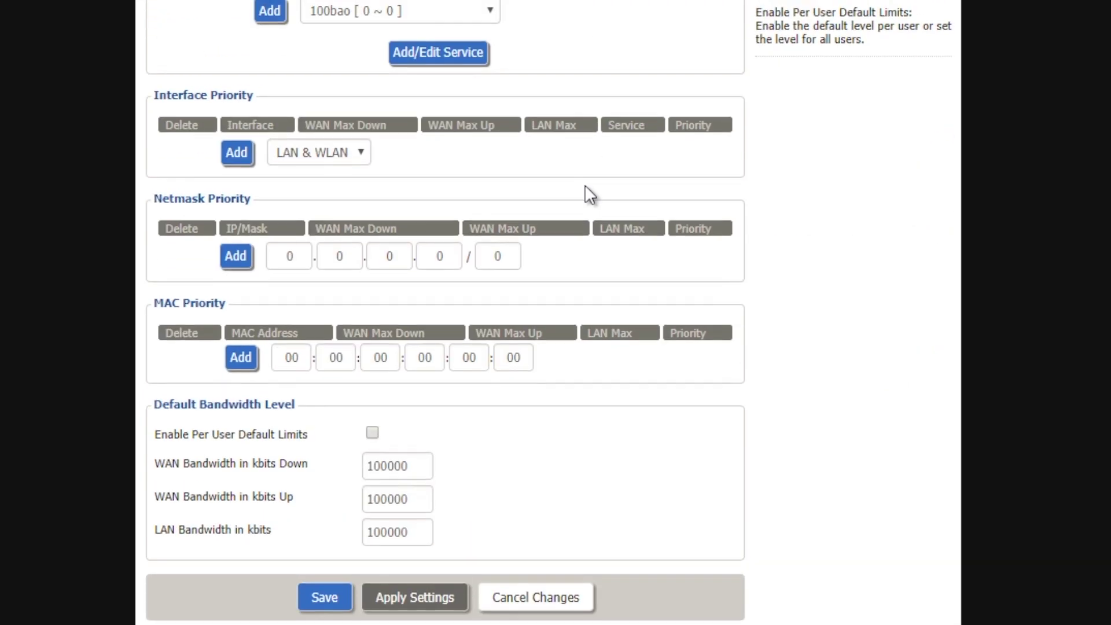
{"action": "scroll", "coordinate": [584, 185], "scroll_direction": "up", "scroll_amount": 7}
- Change downlink and uplink to 35000 kbps and apply the settings
{"action": "double_click", "coordinate": [422, 316]}
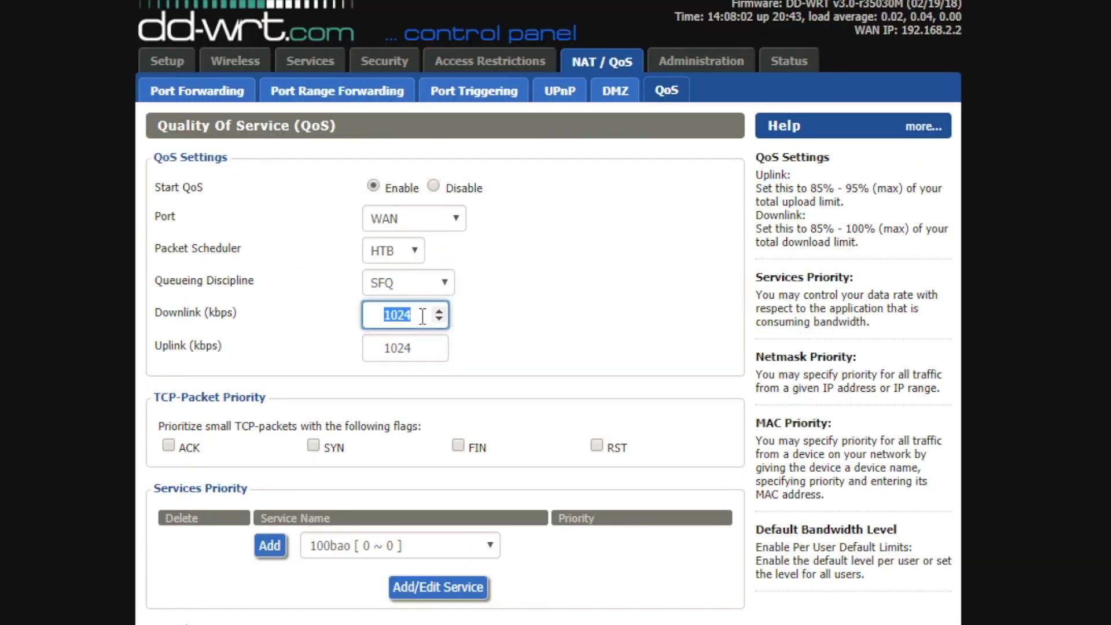
{"action": "type", "text": "35000"}
{"action": "key", "text": "Tab"}
{"action": "type", "text": "359"}
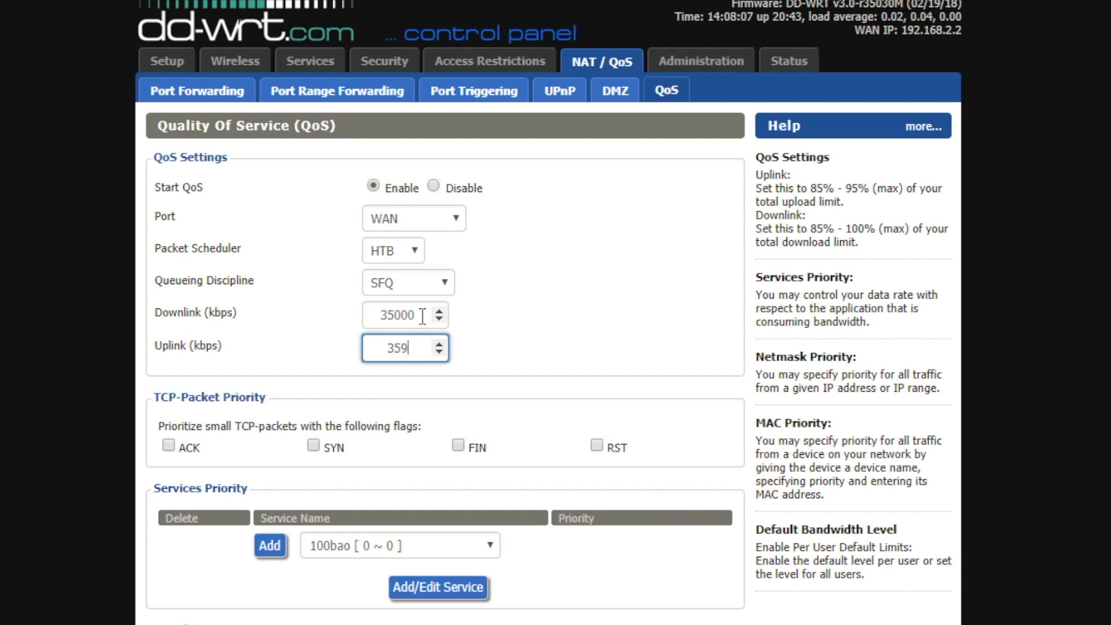
{"action": "key", "text": "BackSpace"}
{"action": "type", "text": "000"}
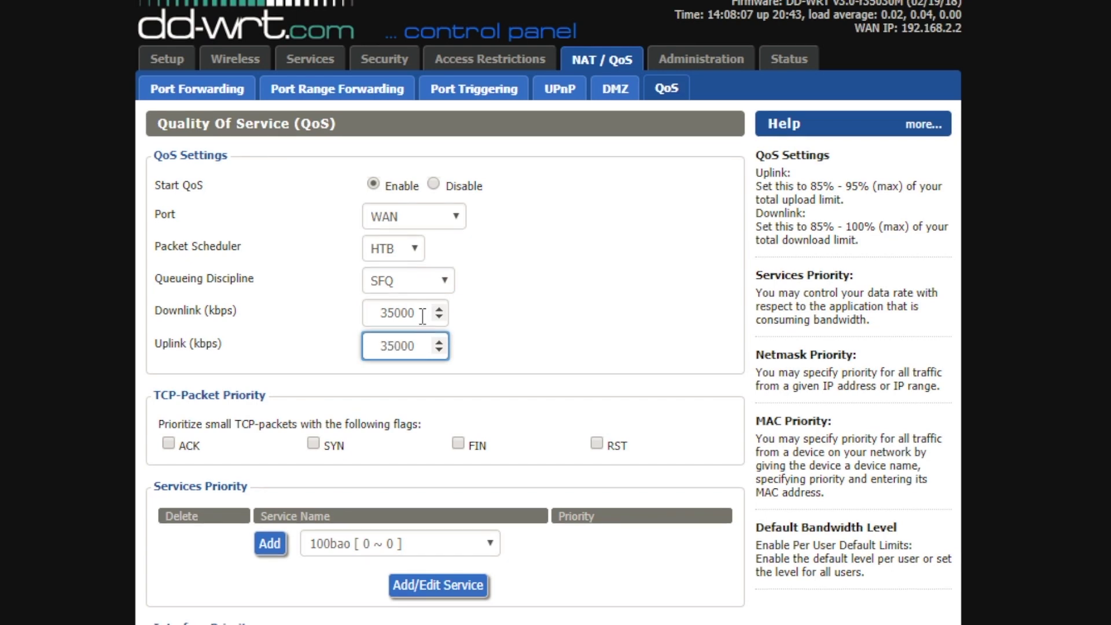
{"action": "scroll", "coordinate": [443, 353], "scroll_direction": "down", "scroll_amount": 9}
{"action": "left_click", "coordinate": [415, 595]}
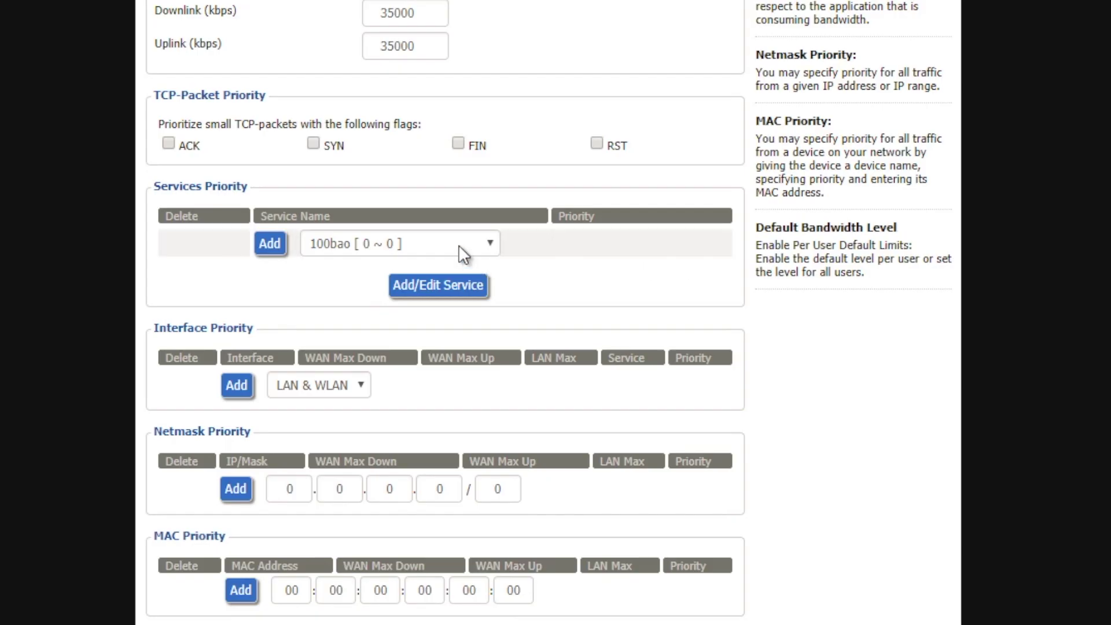
- Add the netflix service to the Services Priority list
{"action": "left_click", "coordinate": [476, 245]}
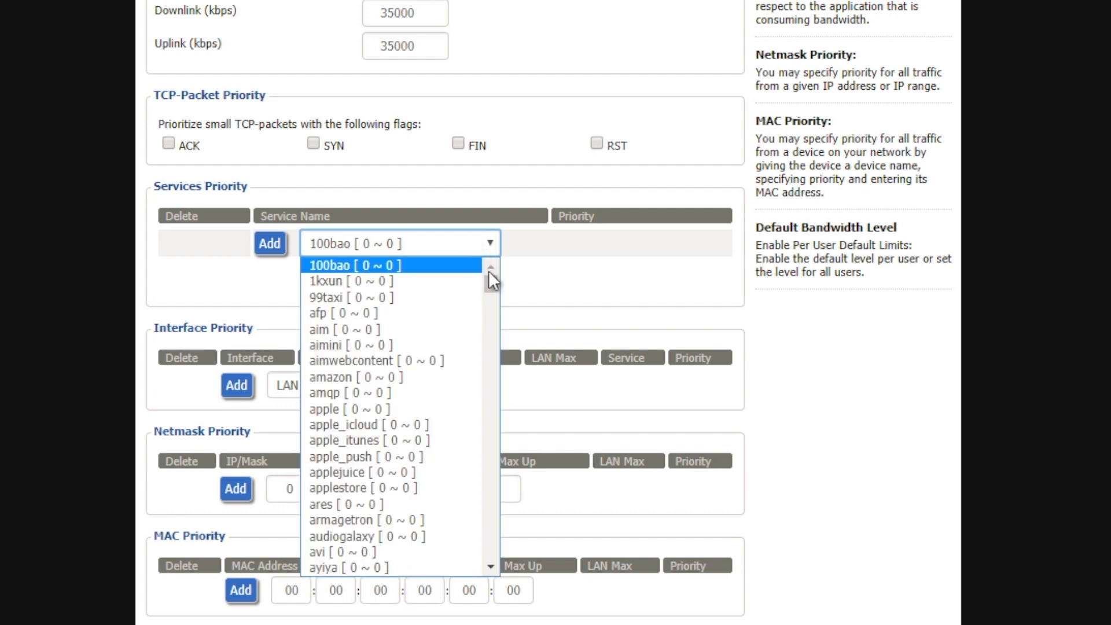
{"action": "type", "text": "netbios"}
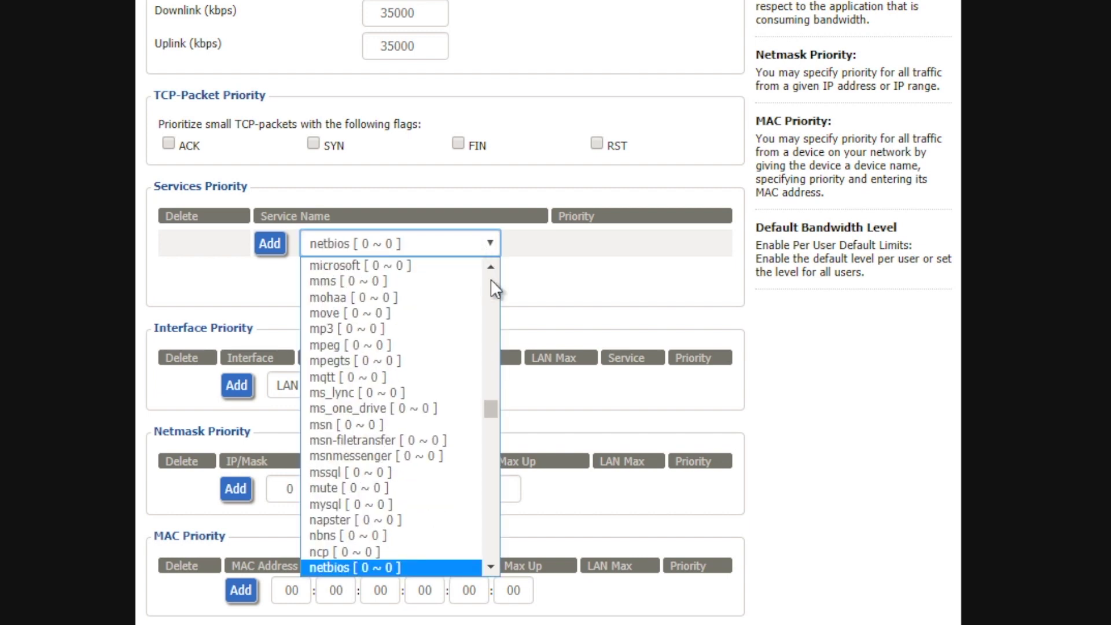
{"action": "type", "text": "t"}
{"action": "type", "text": "ne"}
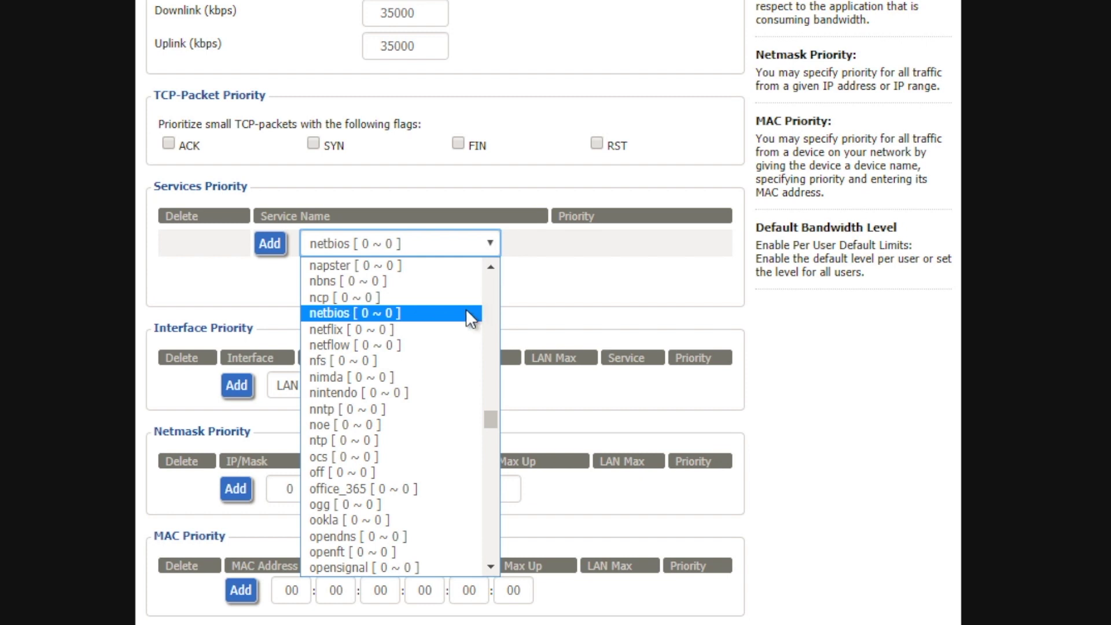
{"action": "left_click", "coordinate": [445, 328]}
{"action": "left_click", "coordinate": [276, 243]}
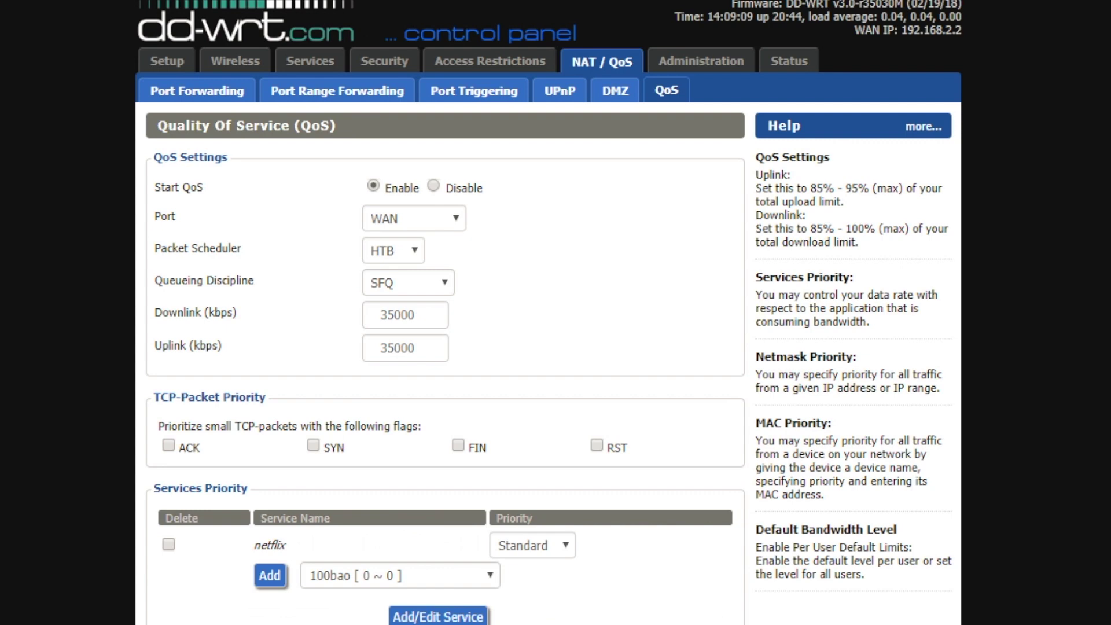
{"action": "scroll", "coordinate": [586, 283], "scroll_direction": "down", "scroll_amount": 5}
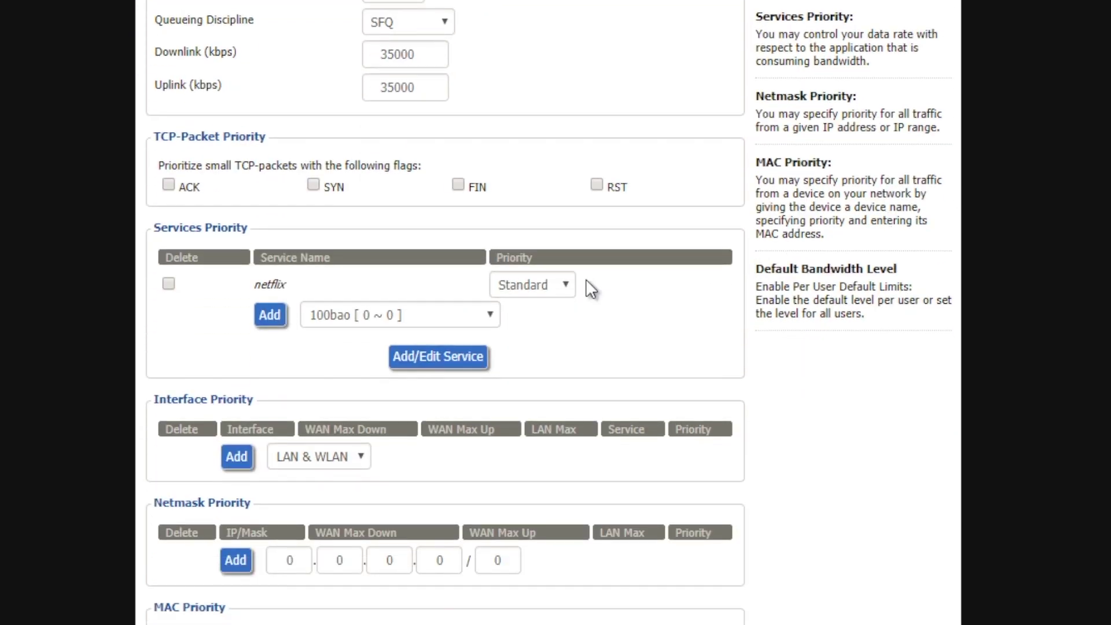
{"action": "left_click", "coordinate": [546, 291]}
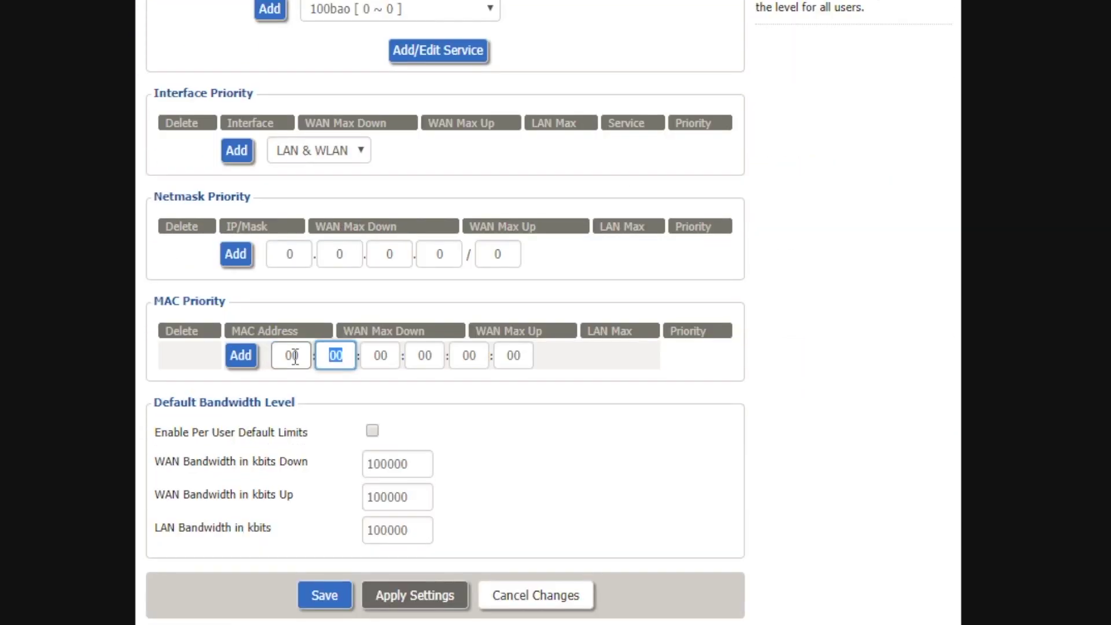
- Add a MAC Priority entry for 00:14:22:01:23:45
{"action": "type", "text": "14"}
{"action": "key", "text": "Tab"}
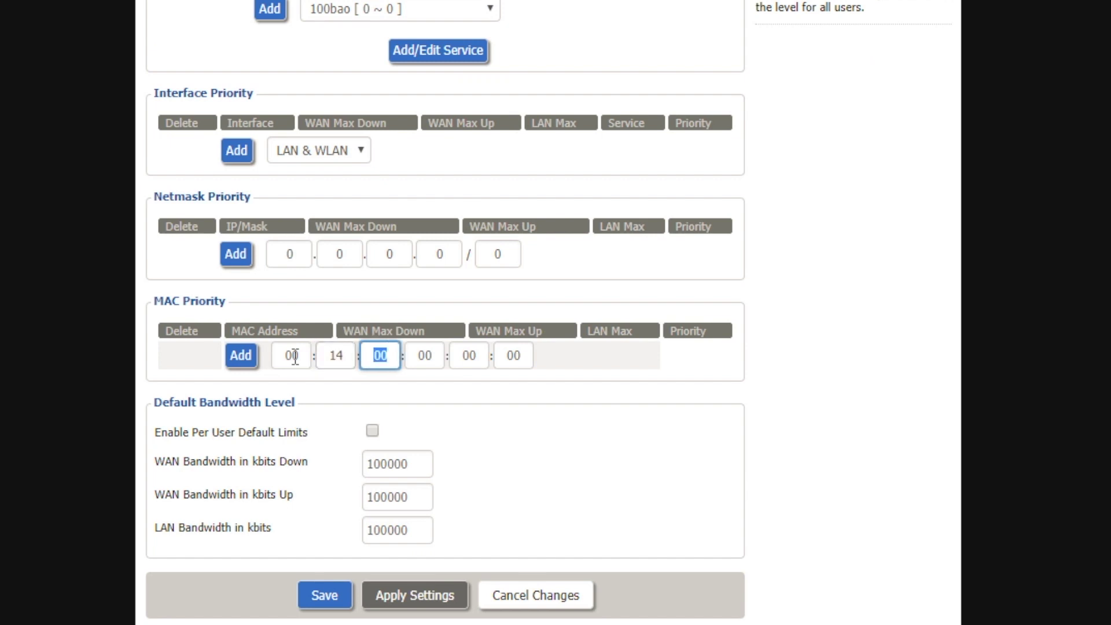
{"action": "type", "text": "22"}
{"action": "key", "text": "Tab"}
{"action": "type", "text": "01"}
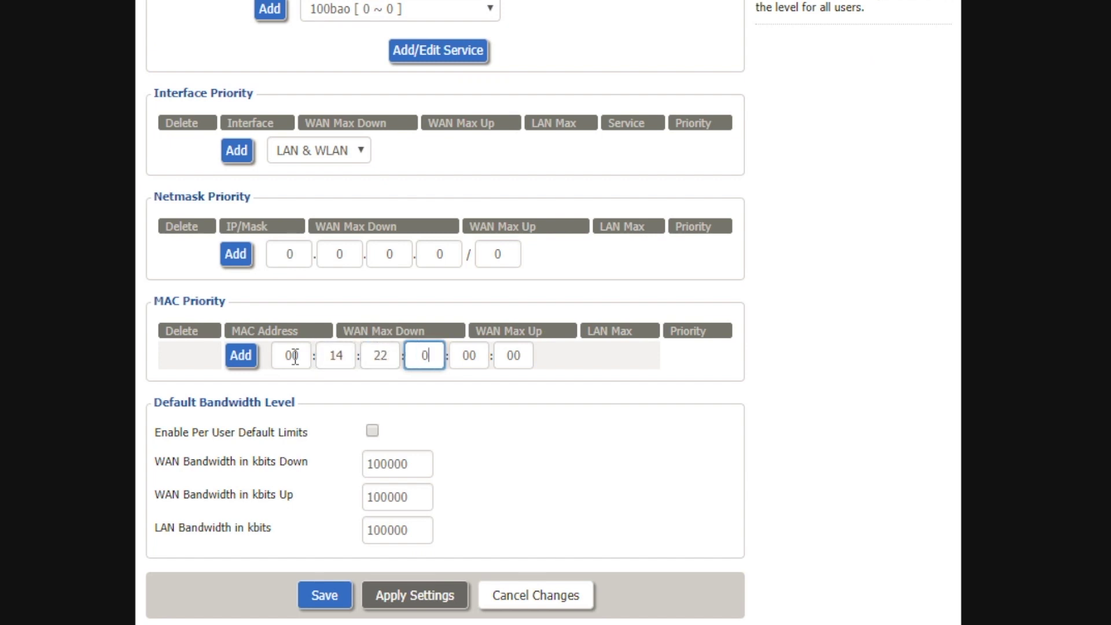
{"action": "key", "text": "Tab"}
{"action": "type", "text": "23"}
{"action": "key", "text": "Tab"}
{"action": "type", "text": "45"}
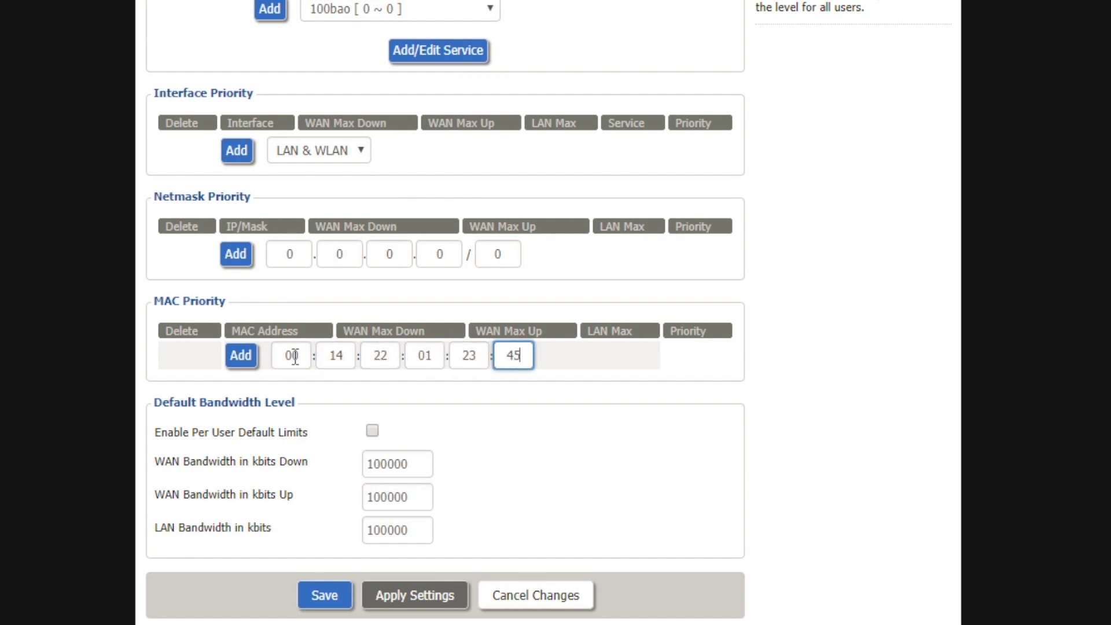
{"action": "left_click", "coordinate": [241, 355]}
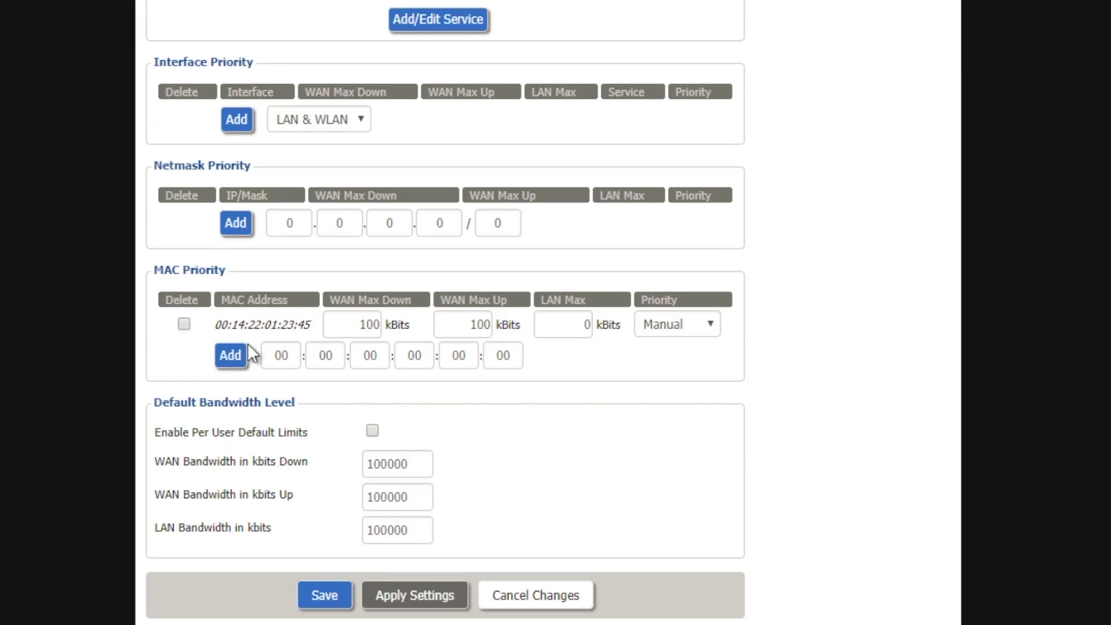
- Give the MAC entry Maximum priority and save
{"action": "left_click", "coordinate": [687, 340]}
{"action": "left_click", "coordinate": [684, 356]}
{"action": "left_click", "coordinate": [324, 596]}
- Apply the saved QoS settings and let the router finish processing
{"action": "left_click", "coordinate": [418, 594]}
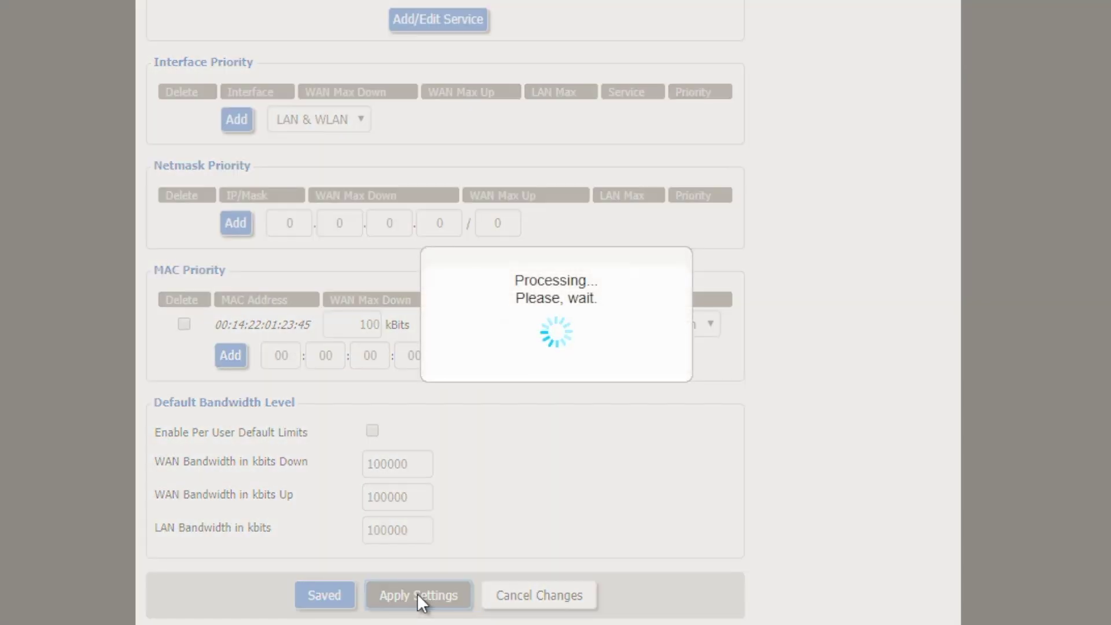